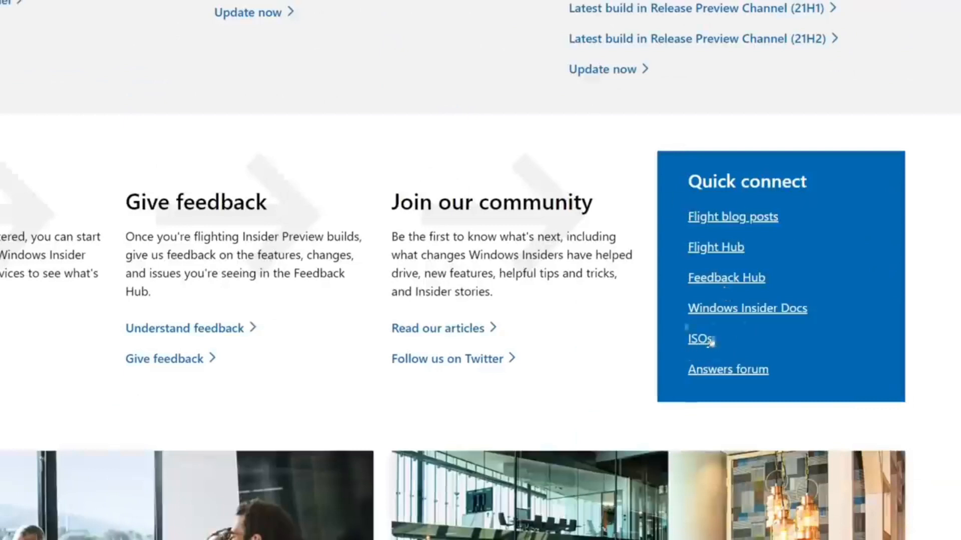
Open the Windows Insider ISO downloads page and confirm the Windows 11 Insider Preview (Dev Channel) - Build 22454 edition
left_click(690, 339)
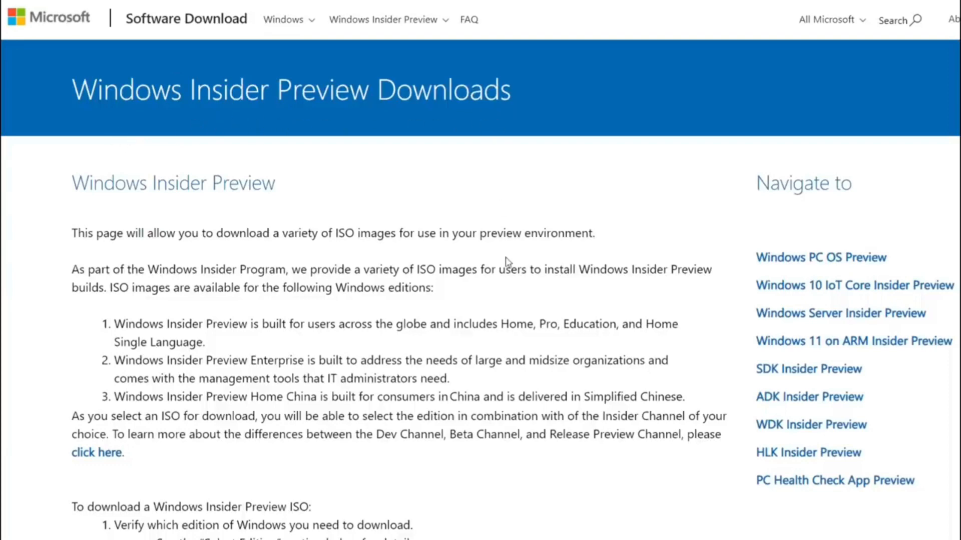
scroll(500, 259, "down", 20)
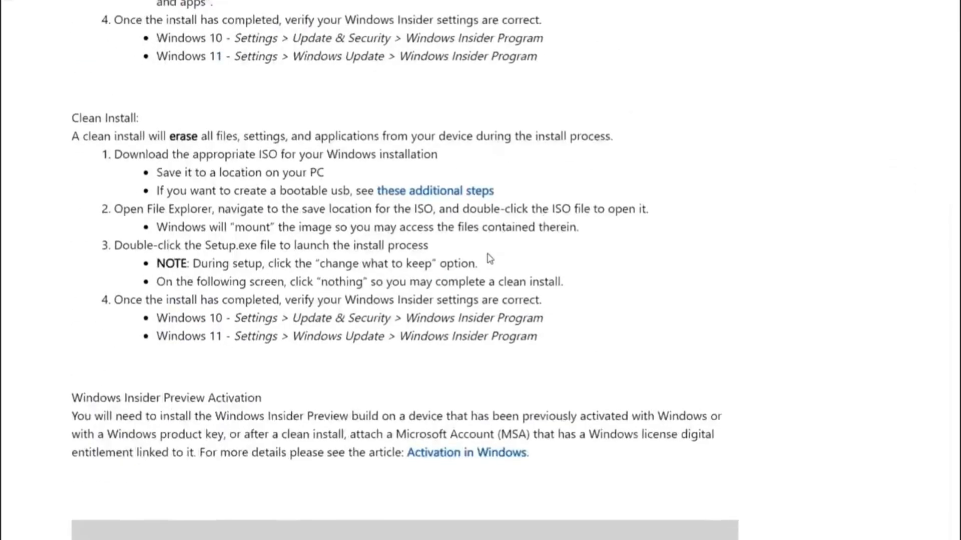
scroll(485, 253, "down", 9)
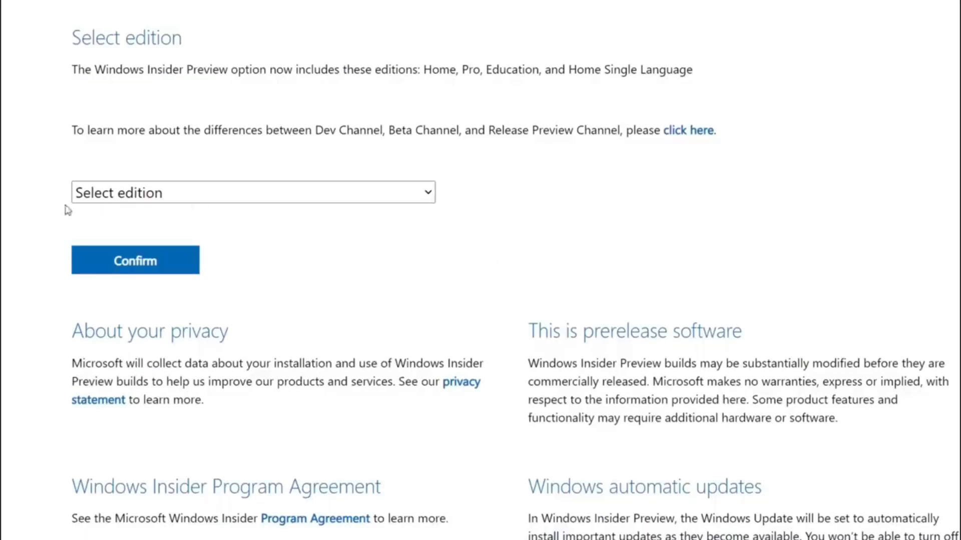
left_click(202, 197)
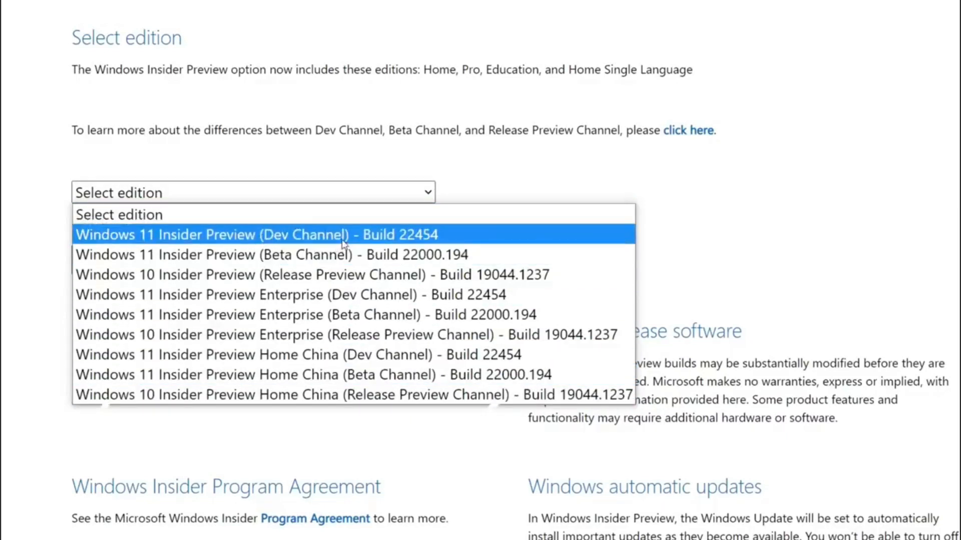
left_click(316, 243)
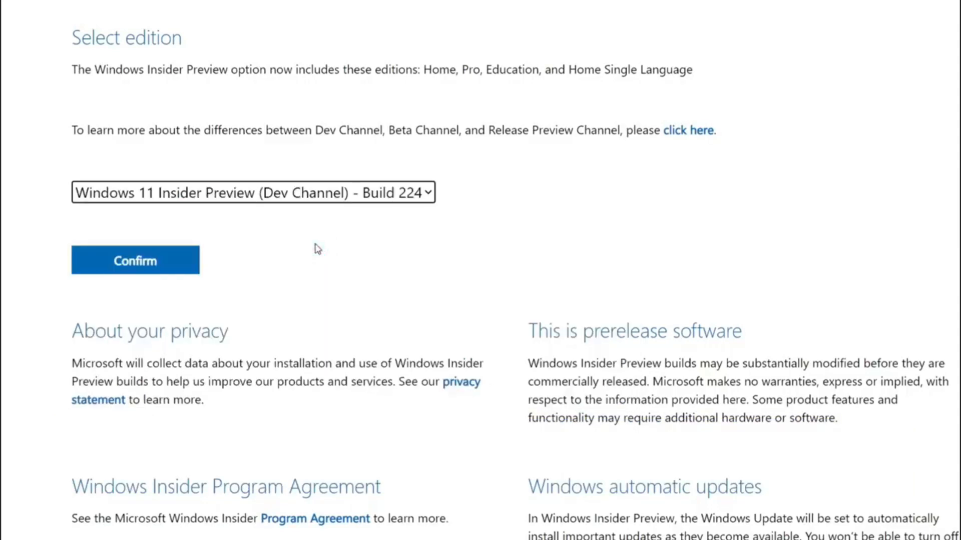
left_click(310, 200)
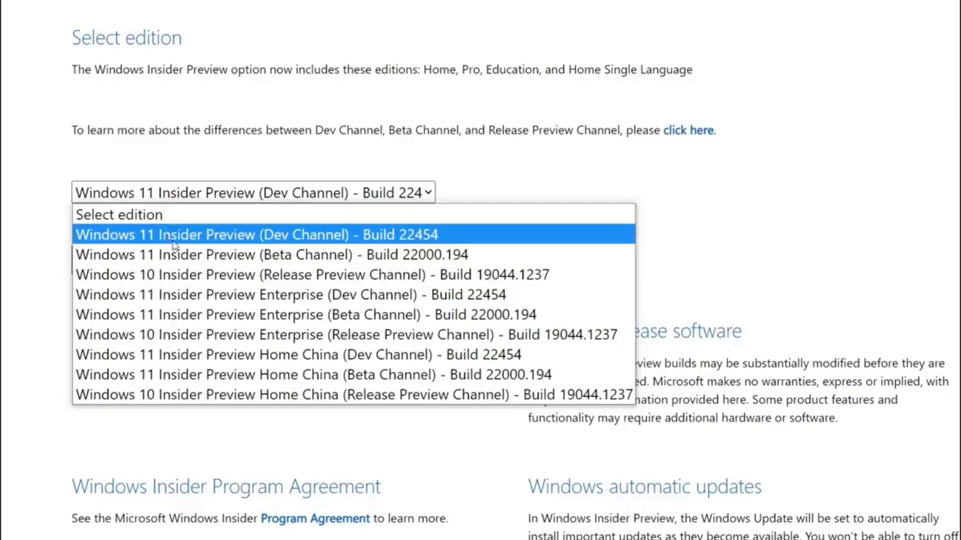
left_click(272, 239)
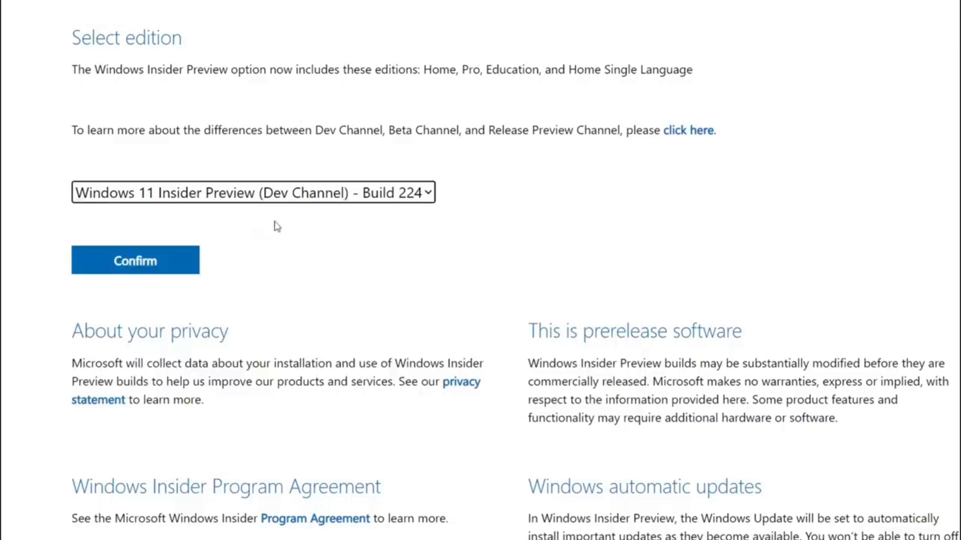
left_click(157, 275)
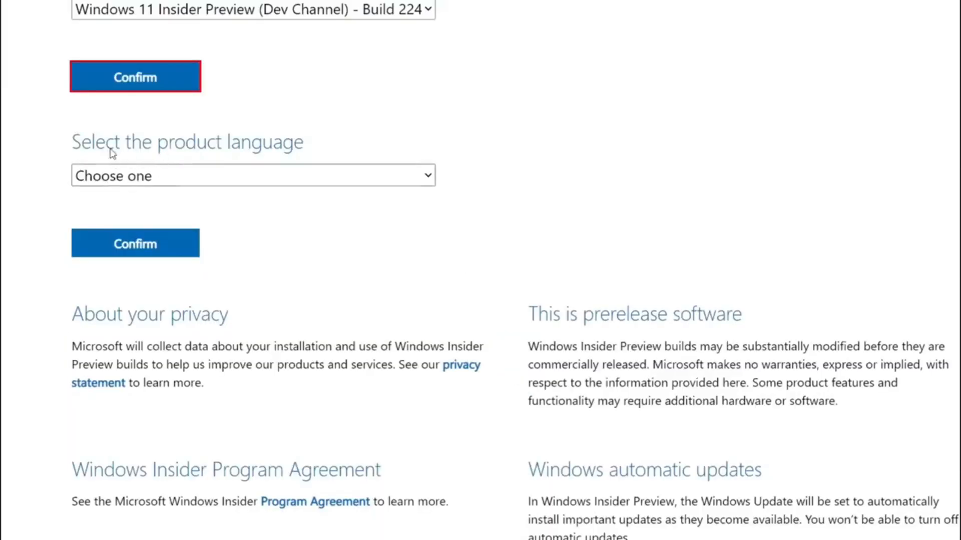
Select English as the product language and confirm the choice
left_click(219, 175)
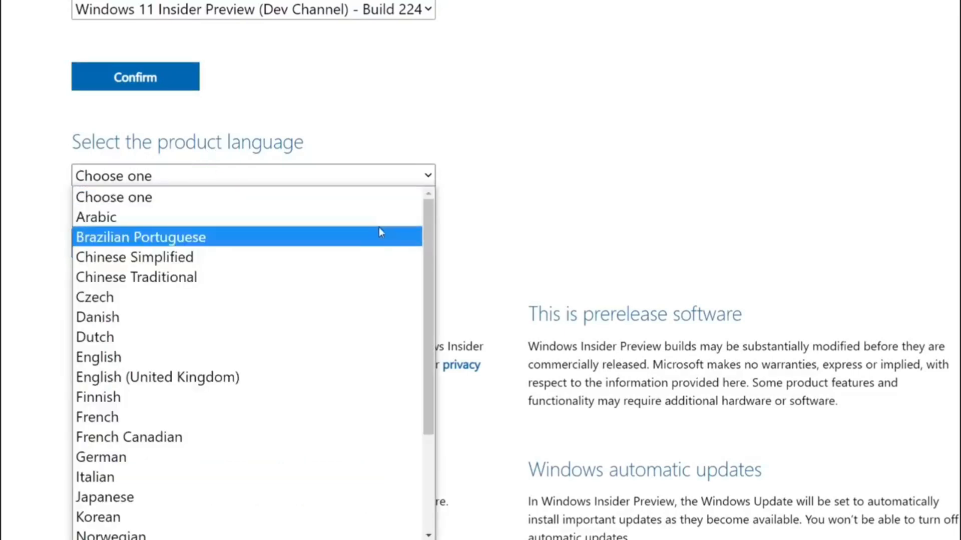
left_click(244, 360)
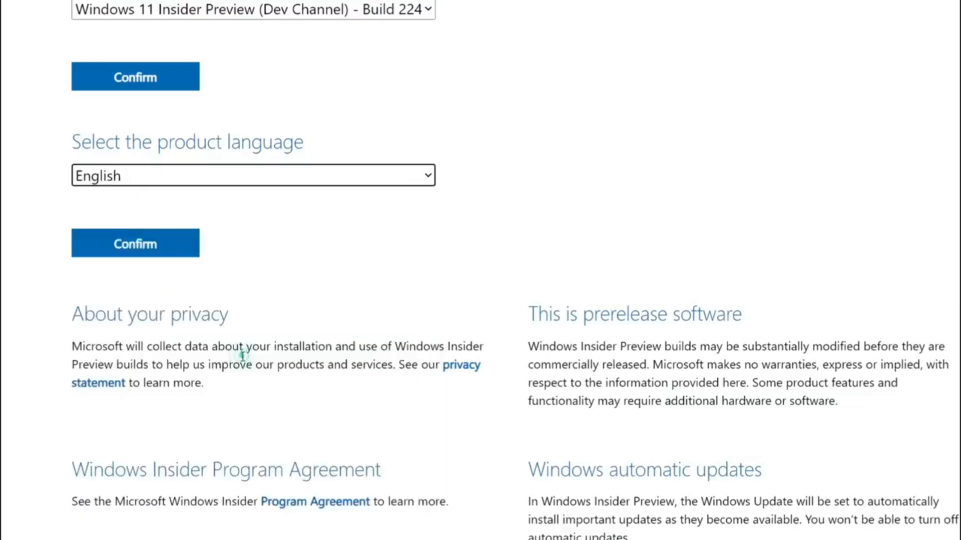
left_click(143, 256)
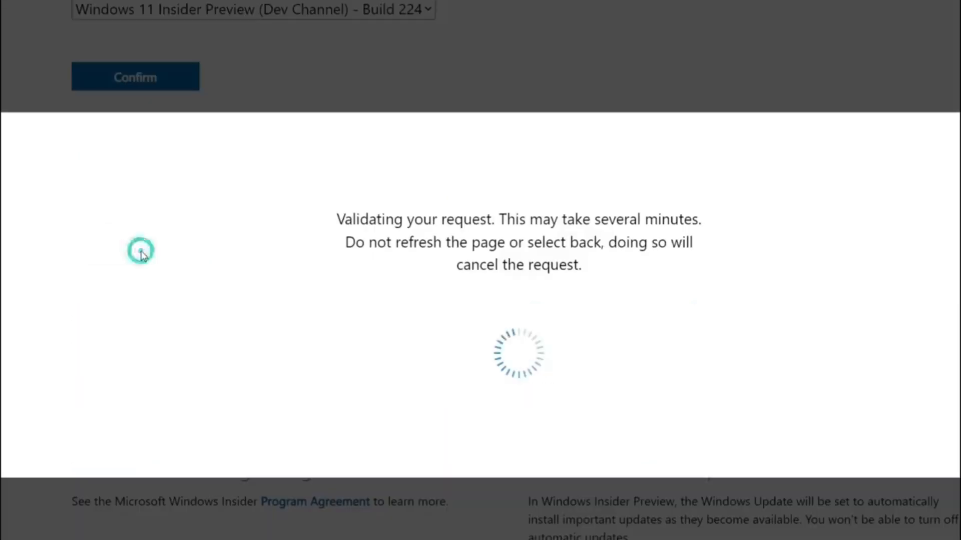
Download the 64-bit ISO of Windows 11 Client Insider Preview - Build 22454 English
scroll(142, 251, "up", 4)
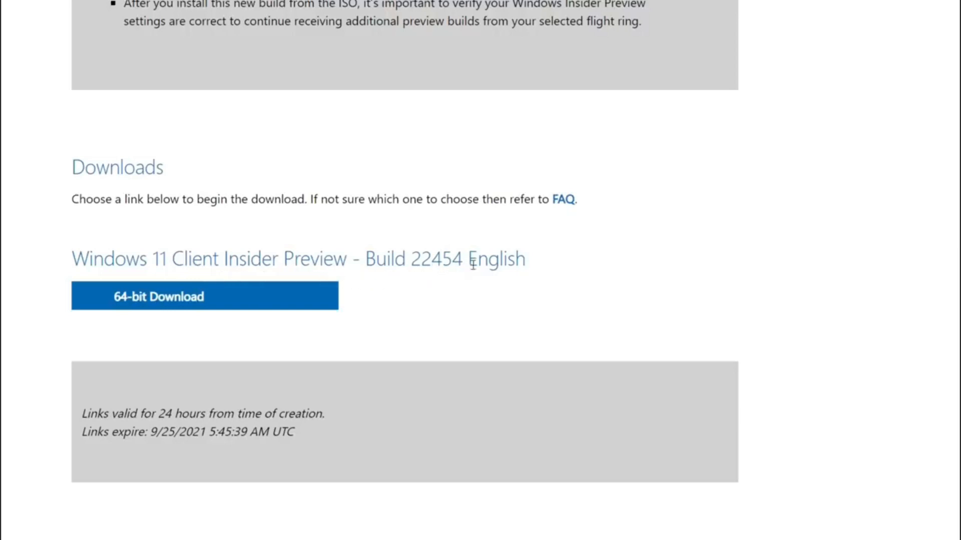
left_click_drag(577, 272, 57, 283)
left_click(136, 336)
left_click(155, 306)
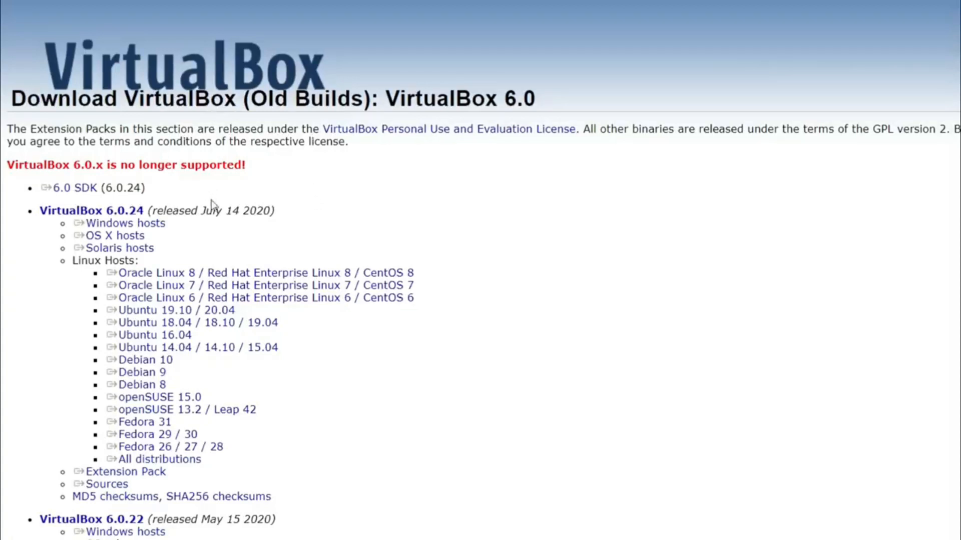
Download the VirtualBox 6.0.24 installer for Windows hosts
left_click(160, 229)
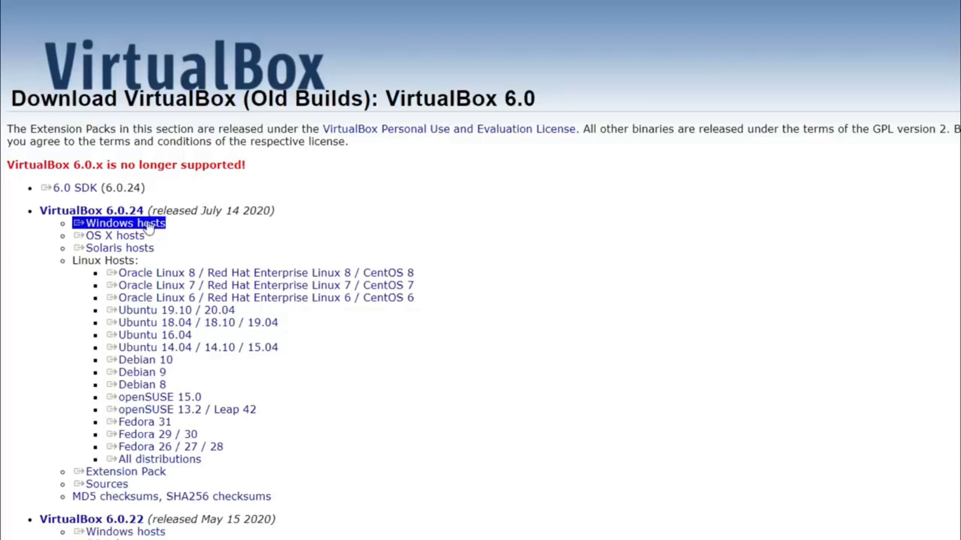
left_click(148, 235)
left_click(145, 236)
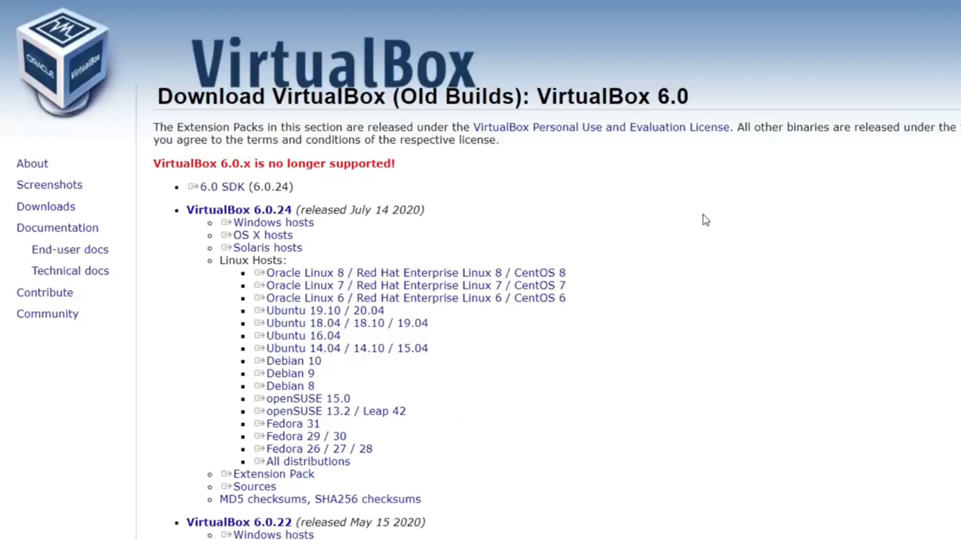
left_click(306, 226)
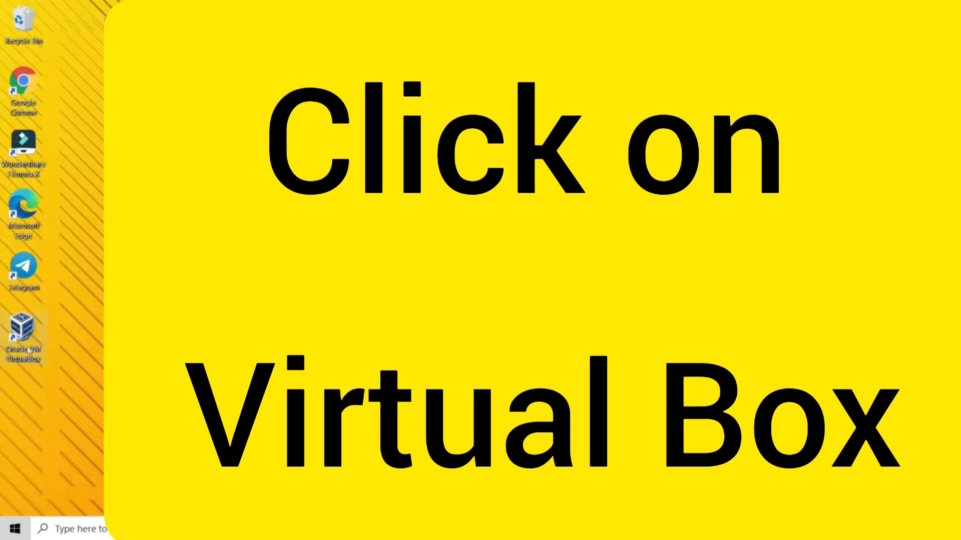
Switch to Oracle VM VirtualBox and remove the existing Windows 11 virtual machine, deleting all its files
double_click(26, 328)
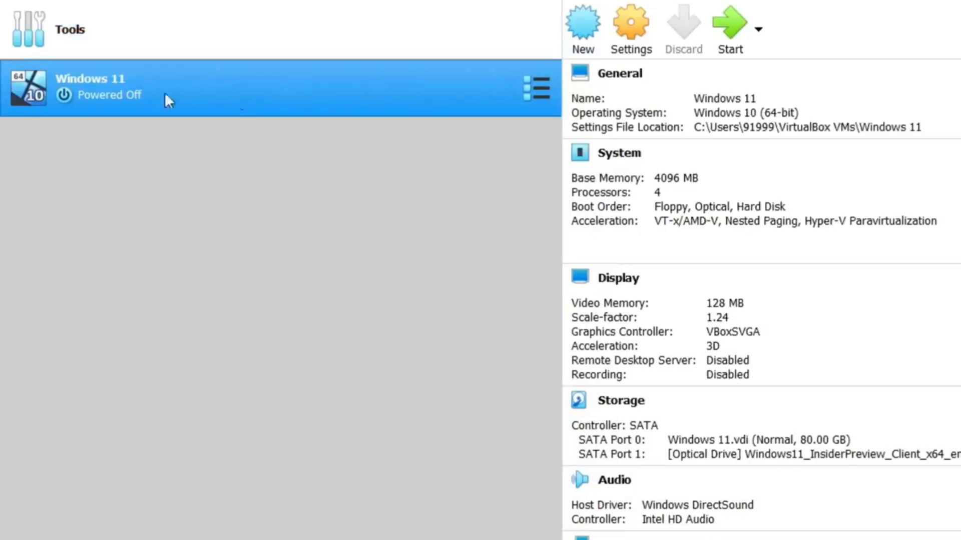
right_click(36, 86)
left_click(111, 191)
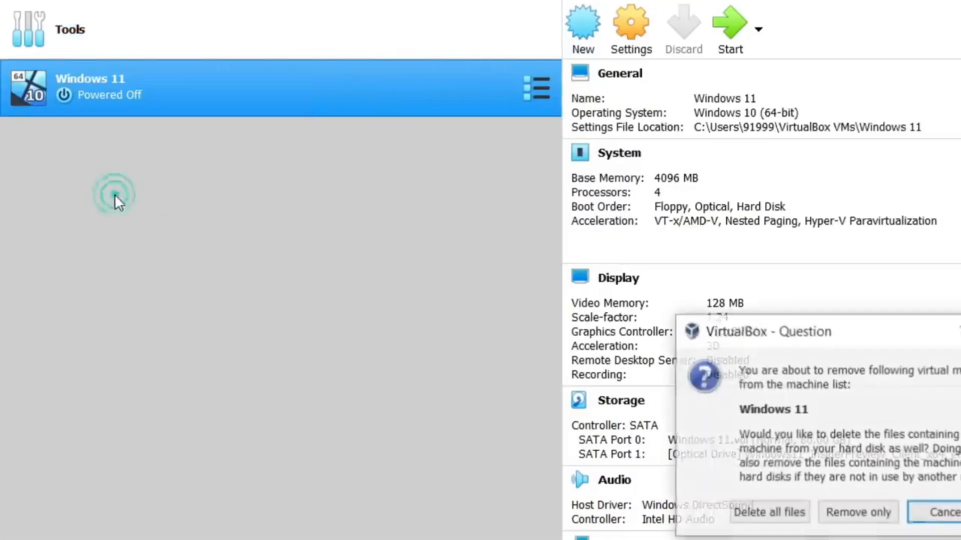
left_click_drag(805, 346, 287, 178)
left_click(224, 341)
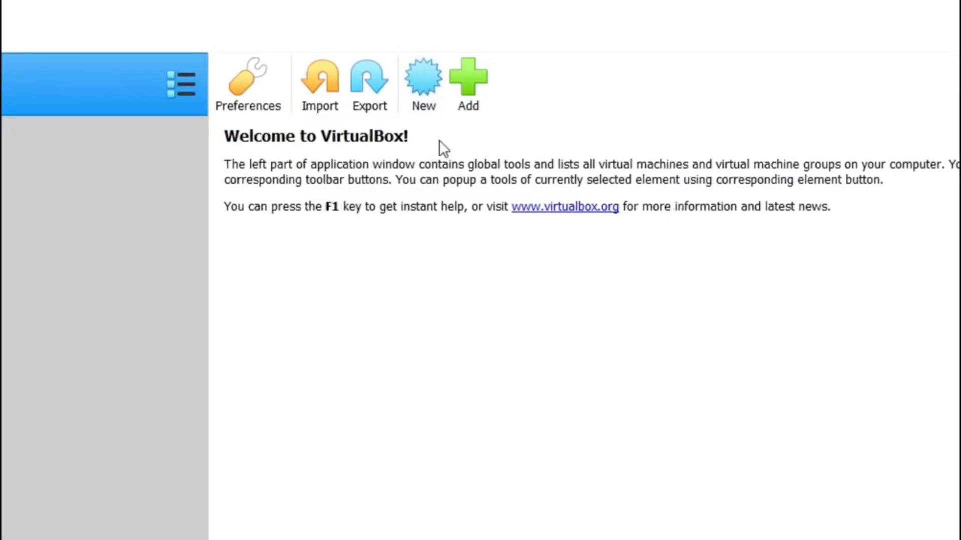
Start a new virtual machine named windows 11 with type Microsoft Windows and version Windows 10 (64-bit)
left_click(436, 83)
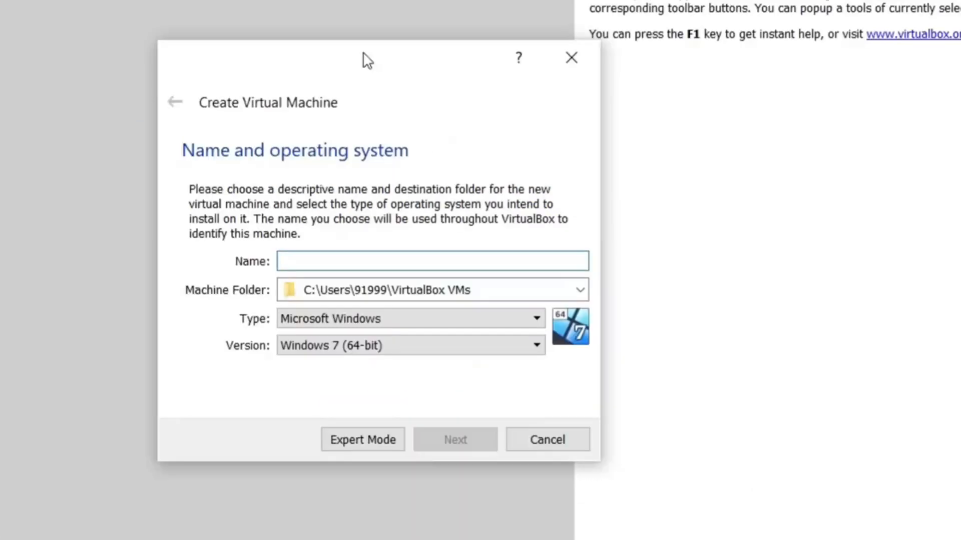
type("w")
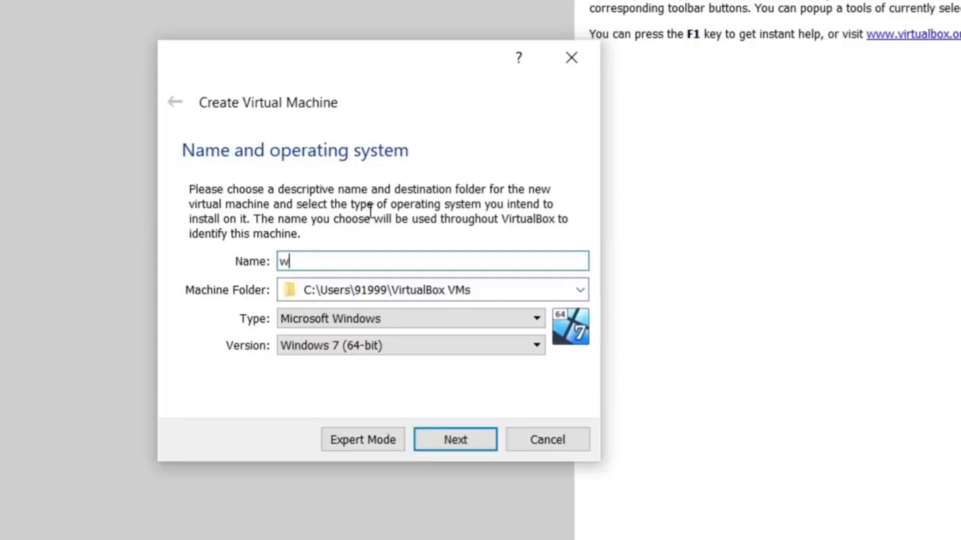
type("indows 11")
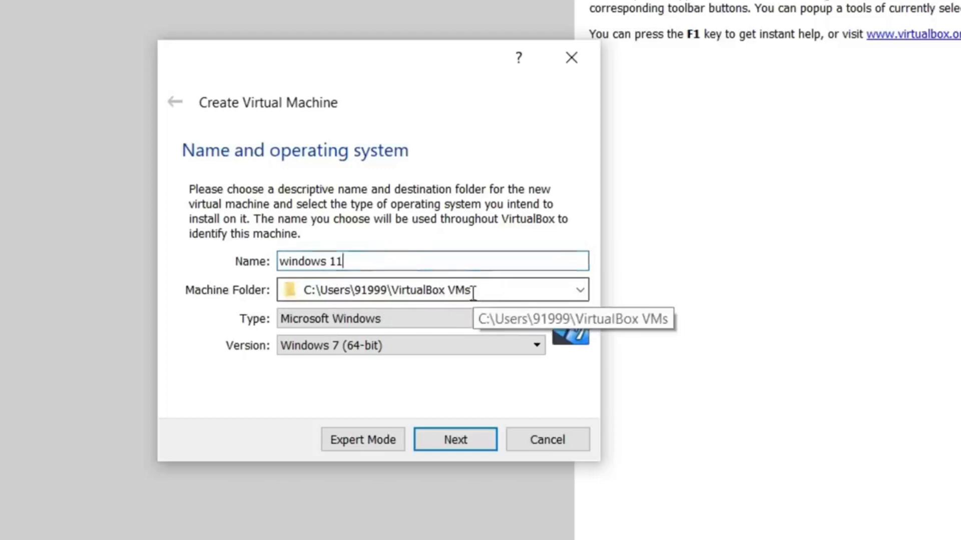
left_click(411, 321)
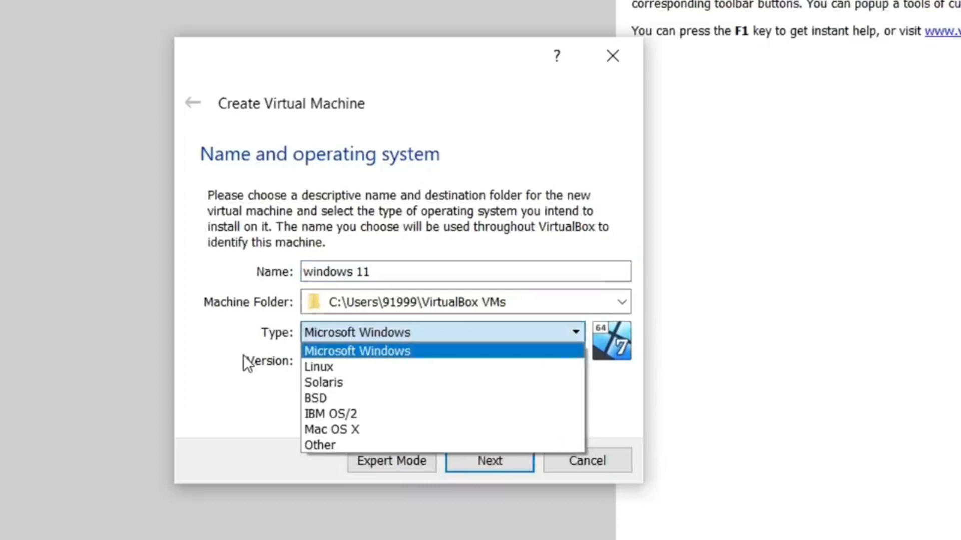
left_click(373, 353)
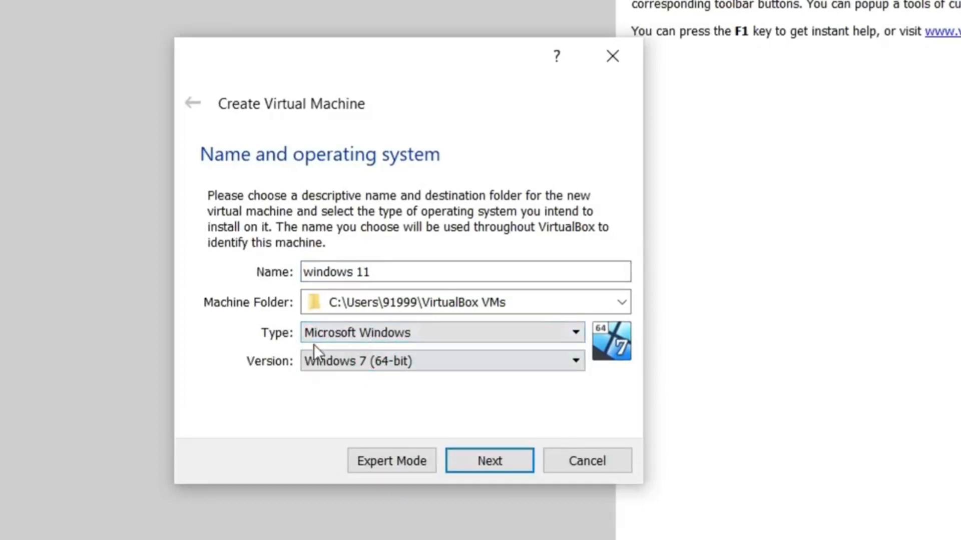
left_click(351, 364)
left_click_drag(565, 439, 572, 494)
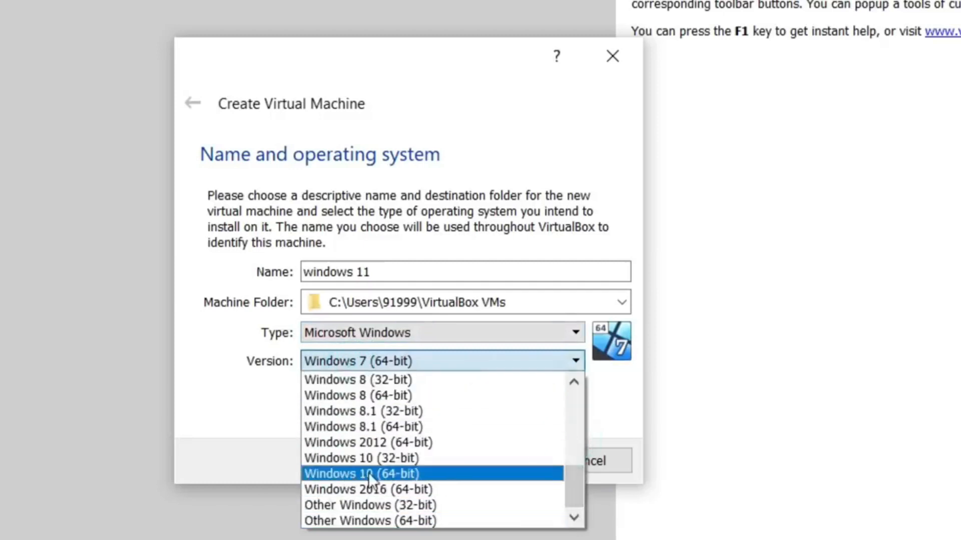
left_click(452, 475)
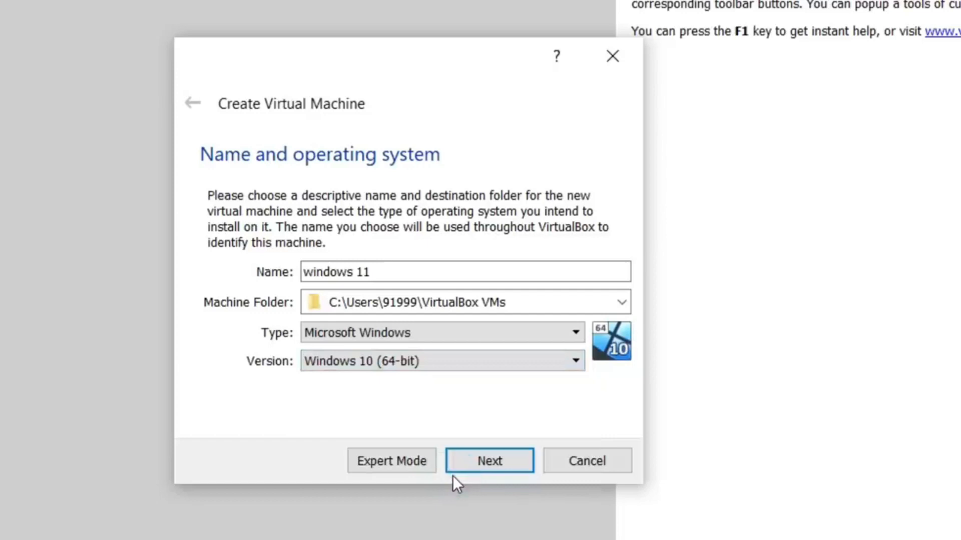
left_click(463, 462)
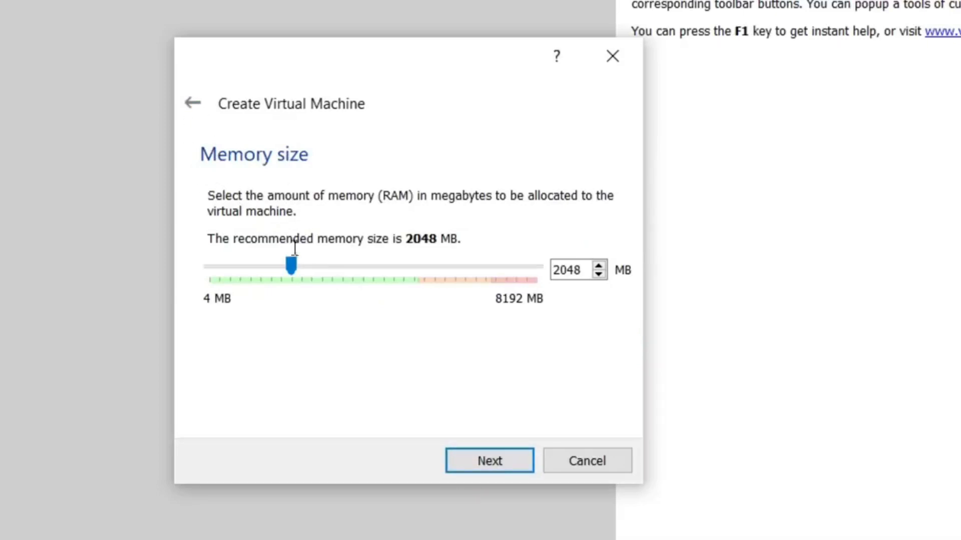
Allocate 4096 MB of memory to the virtual machine and choose to create a virtual hard disk now
left_click_drag(293, 268, 375, 267)
left_click(500, 461)
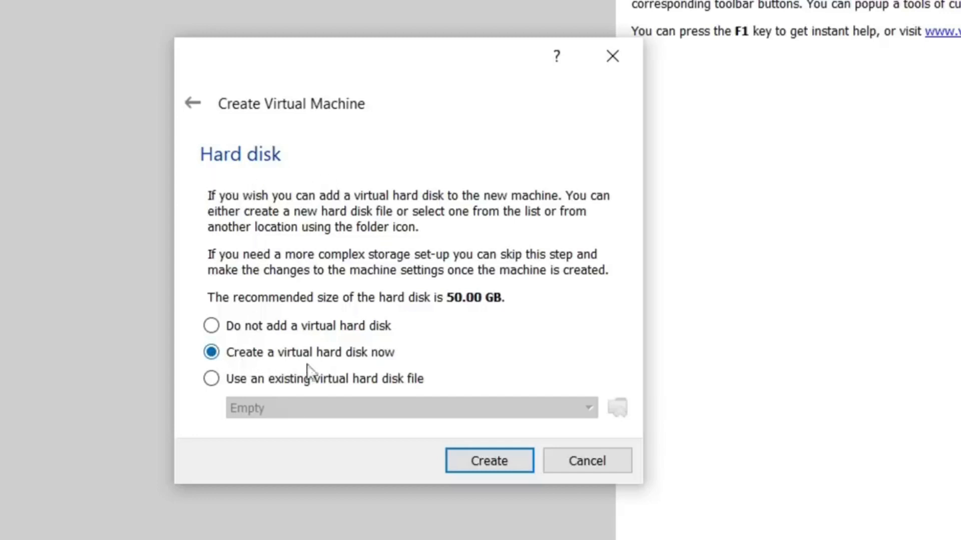
left_click(492, 464)
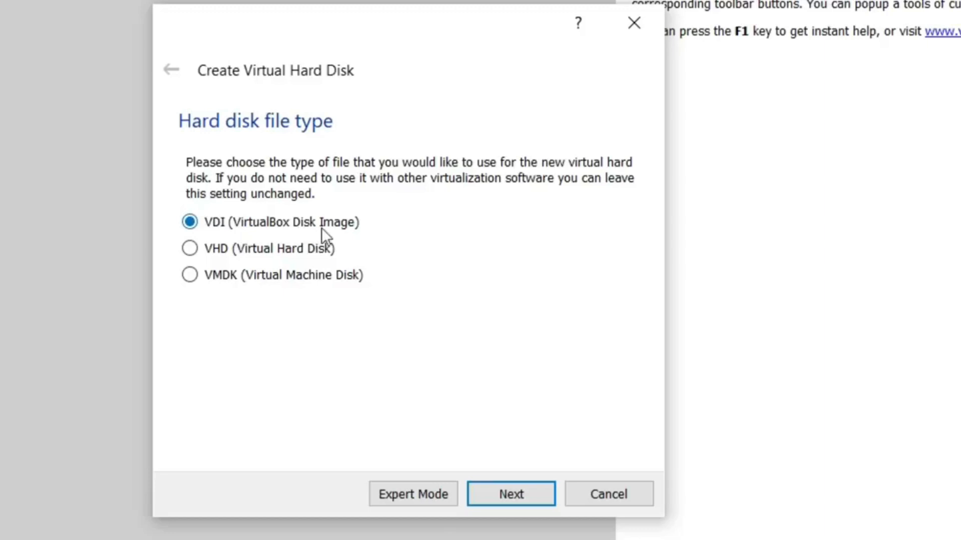
Create the virtual hard disk as a dynamically allocated VDI (VirtualBox Disk Image) with a size of 80 GB
left_click(506, 490)
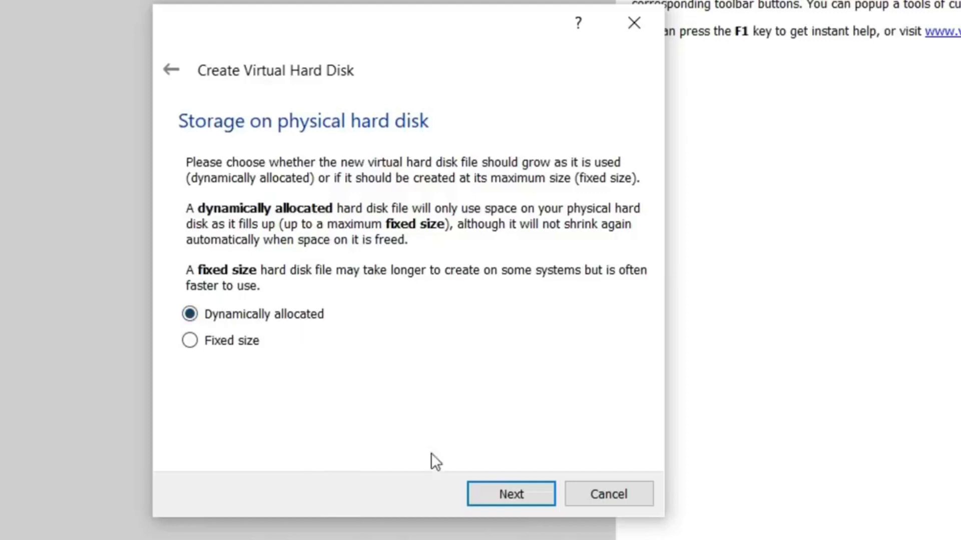
left_click(189, 315)
left_click(502, 497)
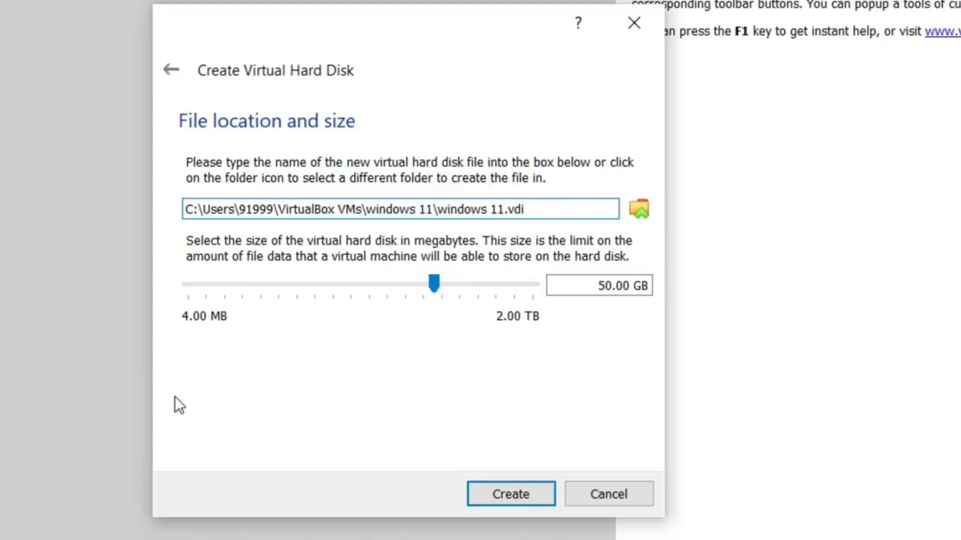
double_click(615, 286)
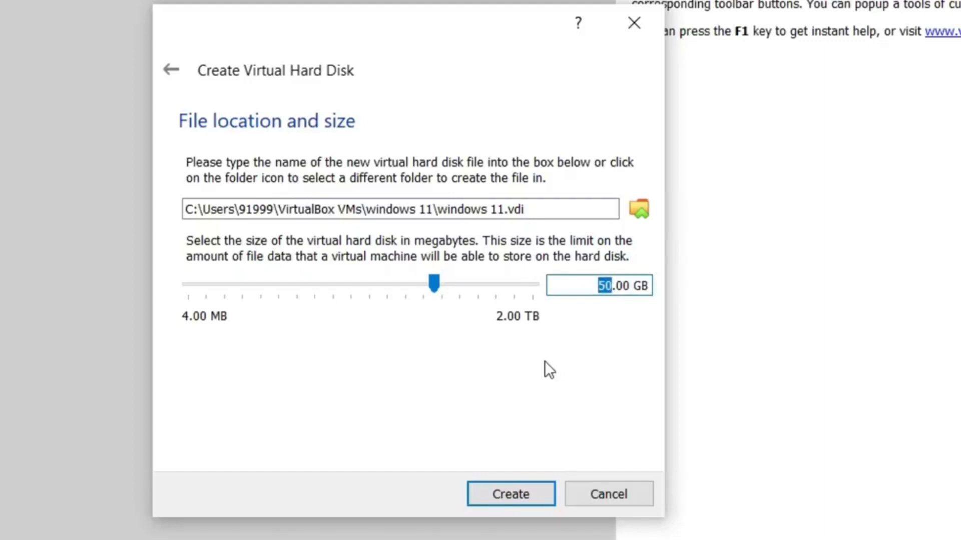
type("80")
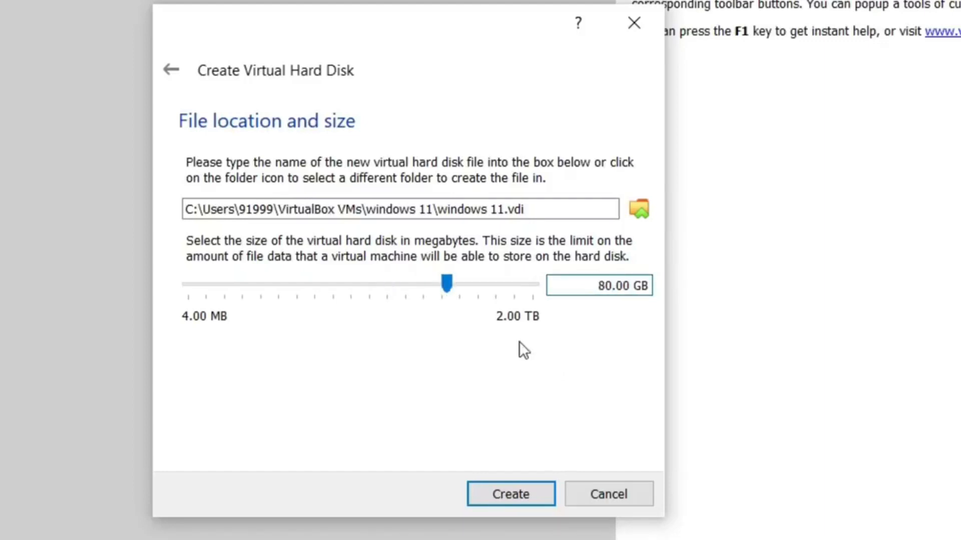
left_click(519, 492)
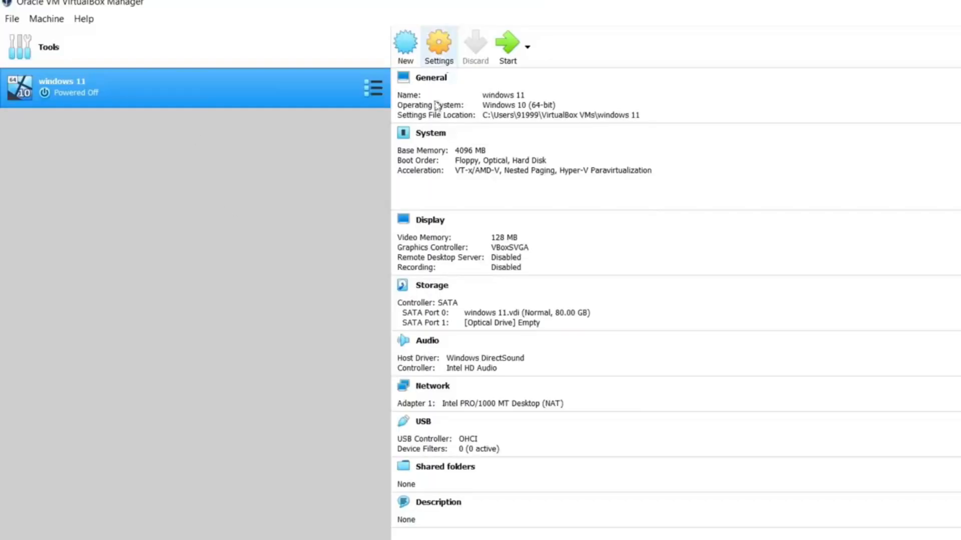
Attach Windows11_InsiderPreview_Client_x64_en-us_22454 from Downloads to the virtual machine's empty optical drive and save the settings
left_click(439, 44)
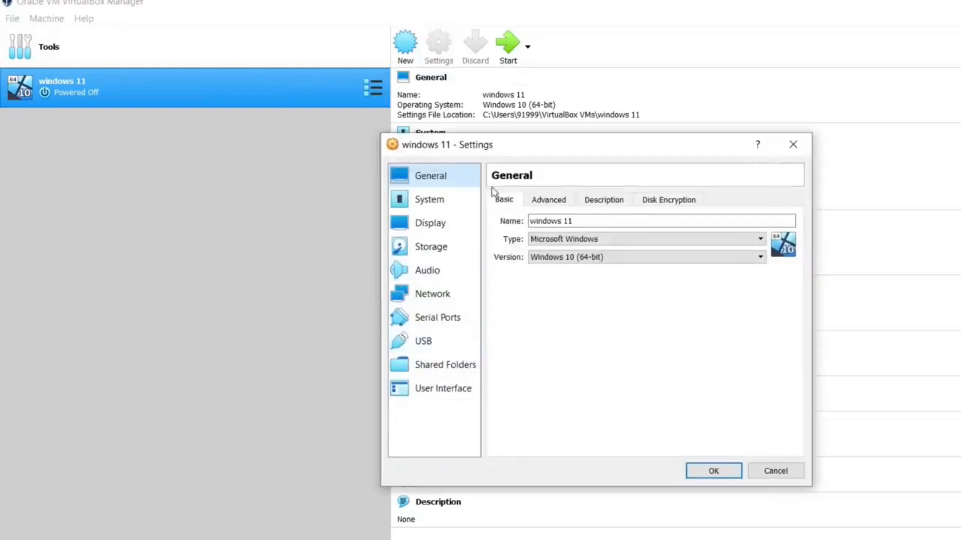
left_click(452, 248)
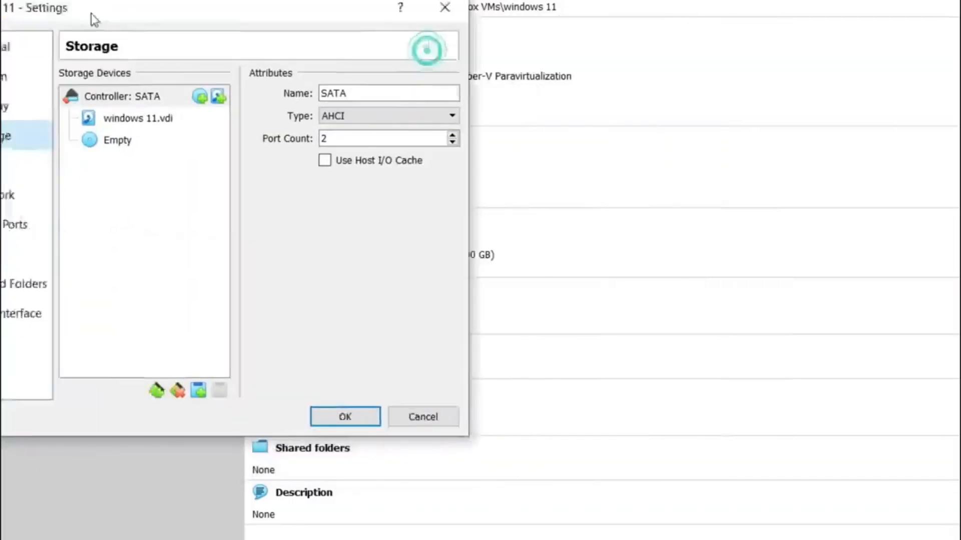
left_click_drag(31, 24, 30, 30)
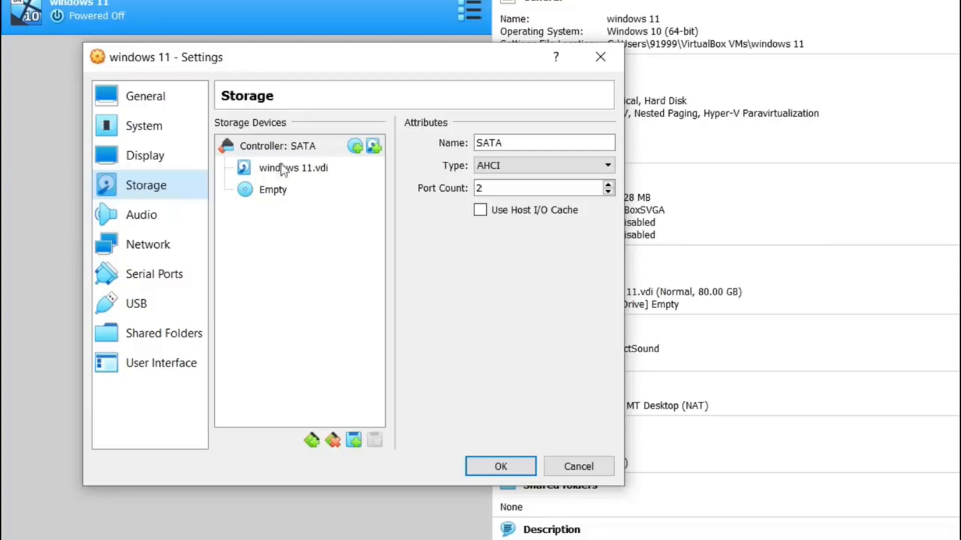
left_click(276, 193)
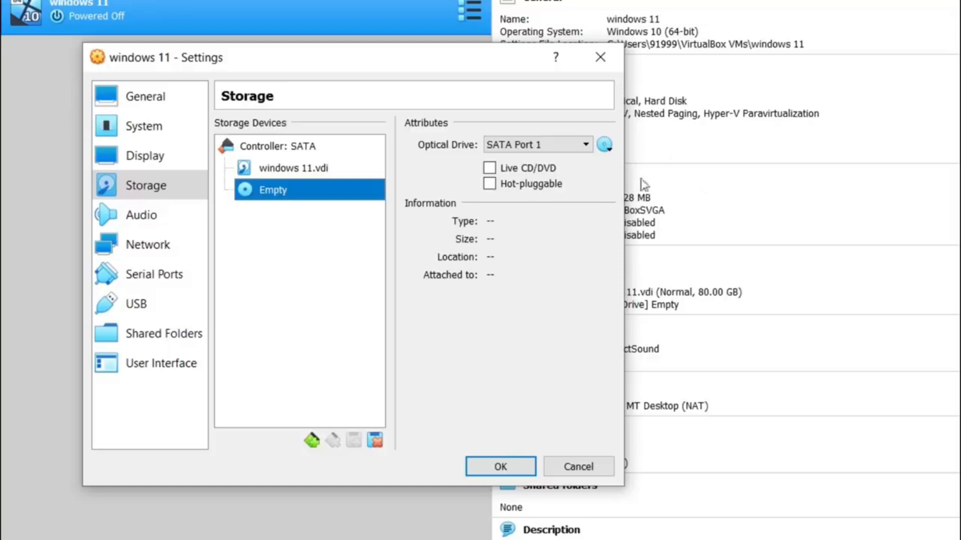
left_click(607, 146)
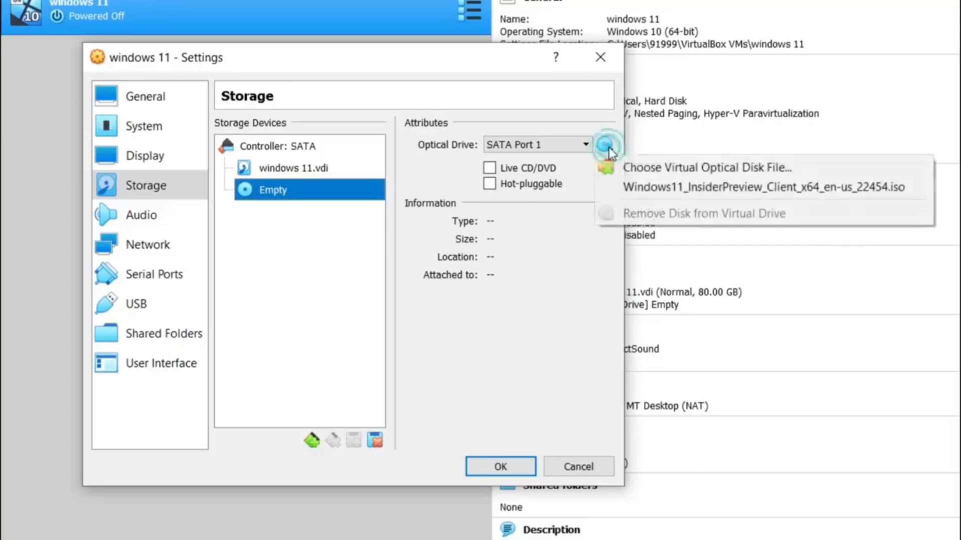
left_click(692, 170)
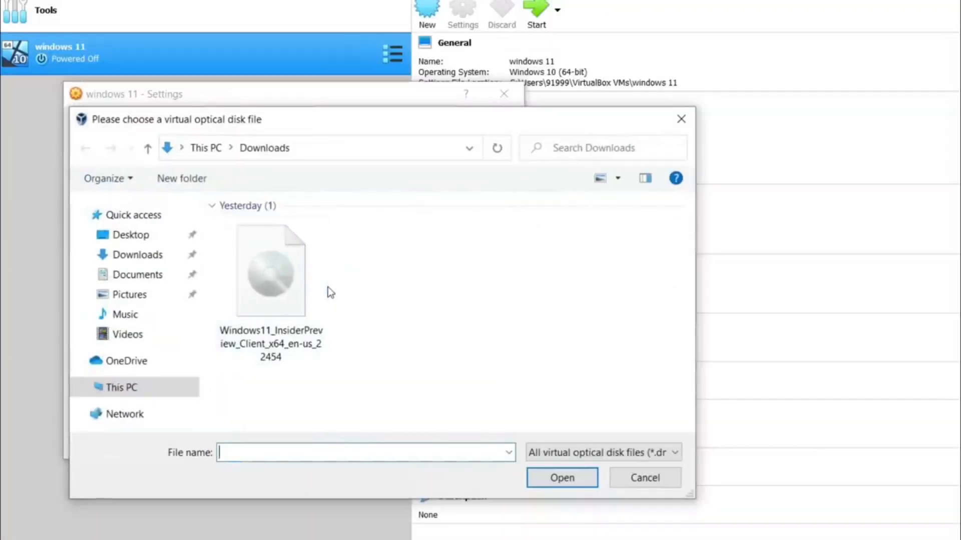
left_click(289, 276)
left_click(564, 480)
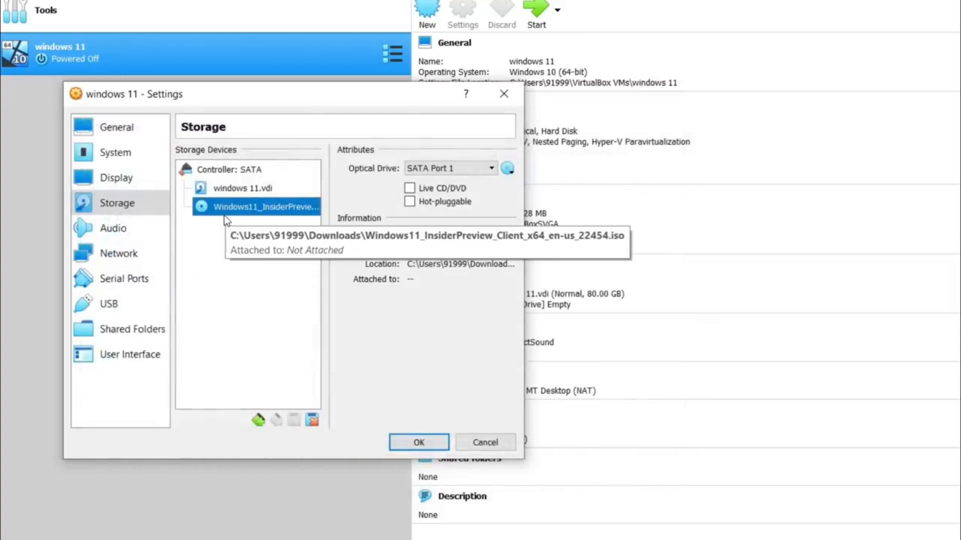
left_click(431, 442)
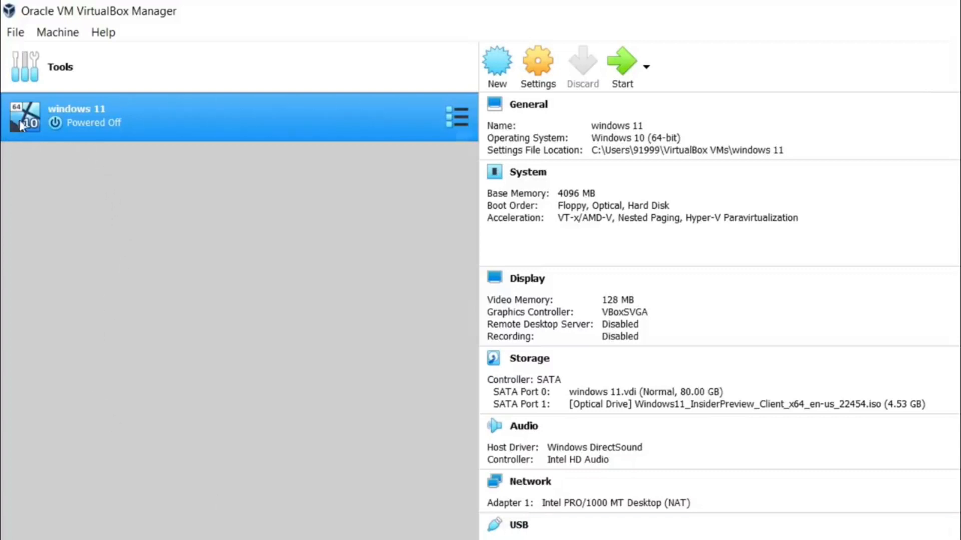
Start the windows 11 virtual machine and reposition its window on the screen
right_click(52, 119)
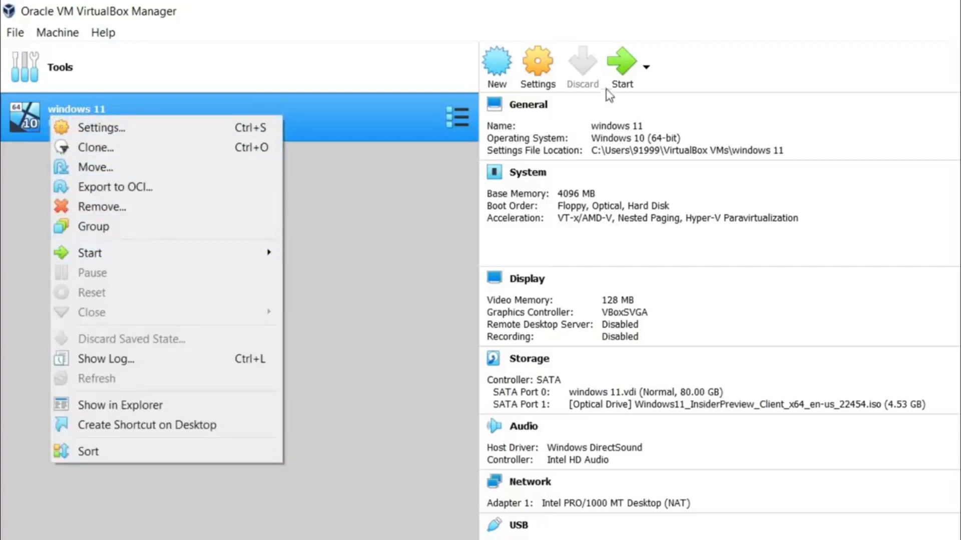
left_click(623, 68)
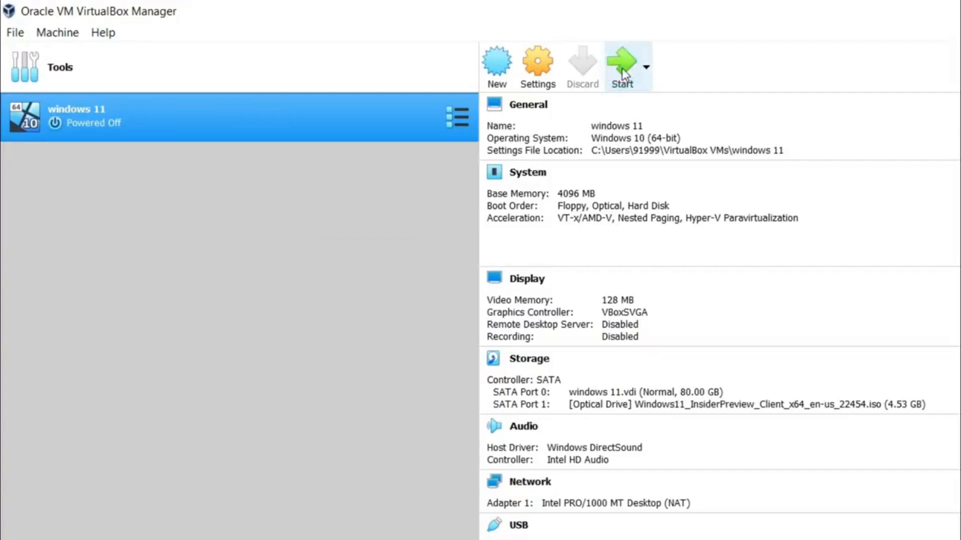
left_click(622, 68)
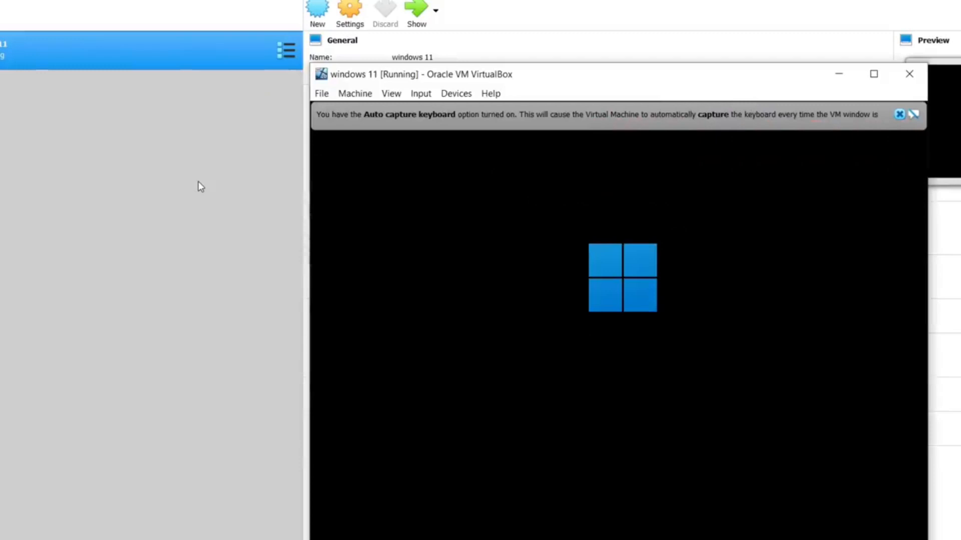
left_click_drag(550, 80, 416, 24)
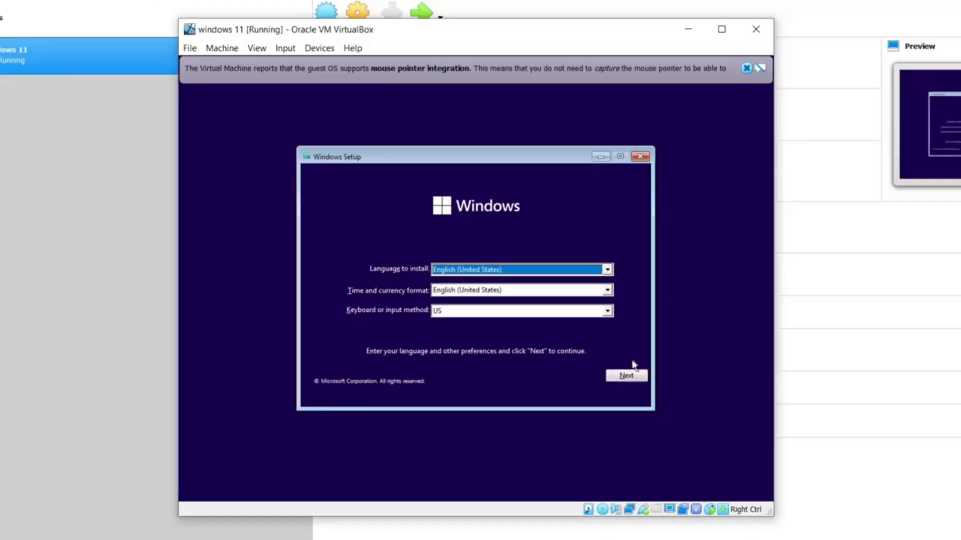
Keep English (United States) and the US keyboard, and start the Windows installation in a maximized virtual machine window
left_click(628, 375)
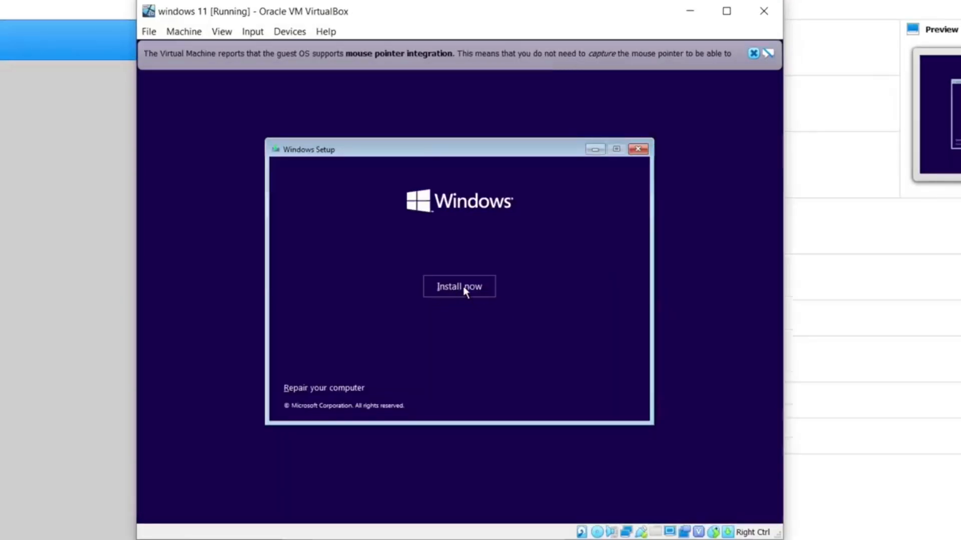
left_click(465, 291)
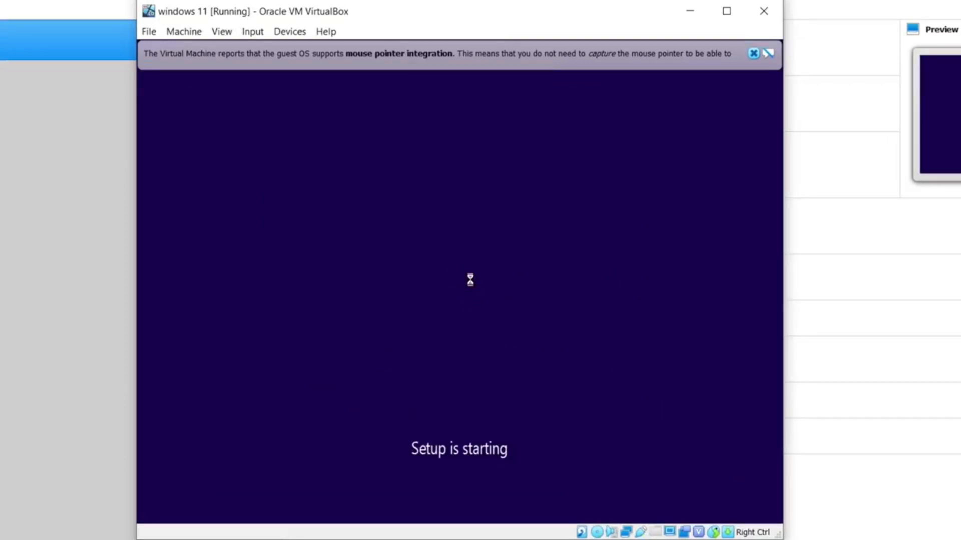
left_click(727, 12)
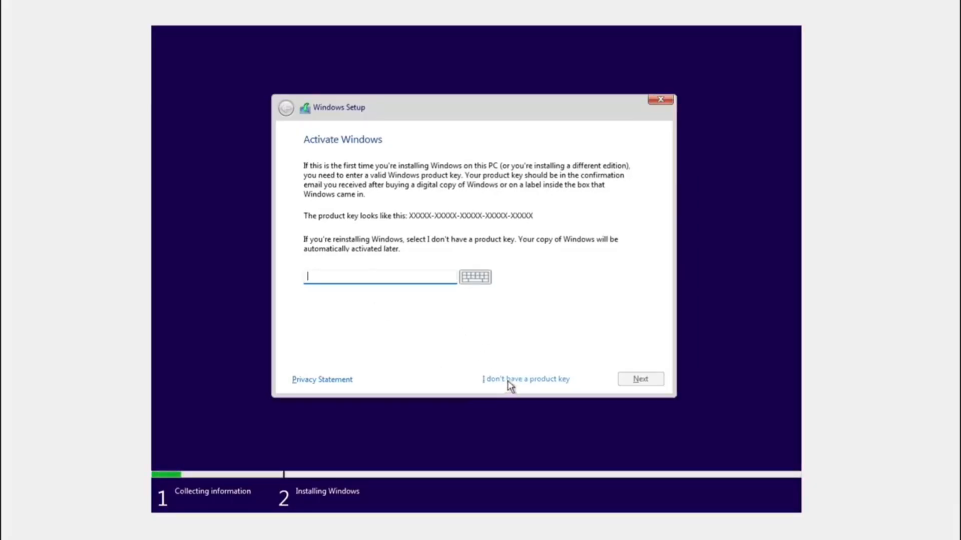
Skip entering a product key and choose Windows 11 Pro as the operating system to install
left_click(508, 382)
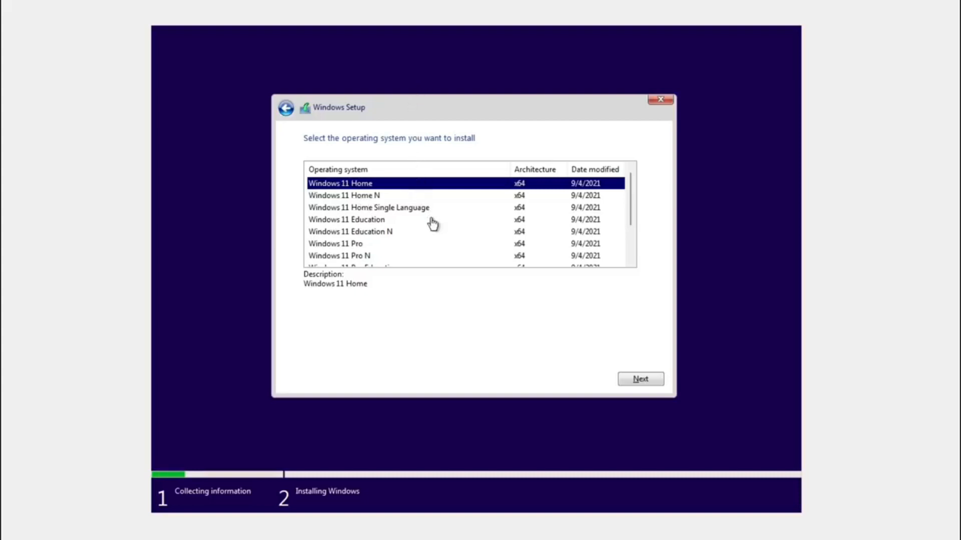
scroll(413, 243, "down", 2)
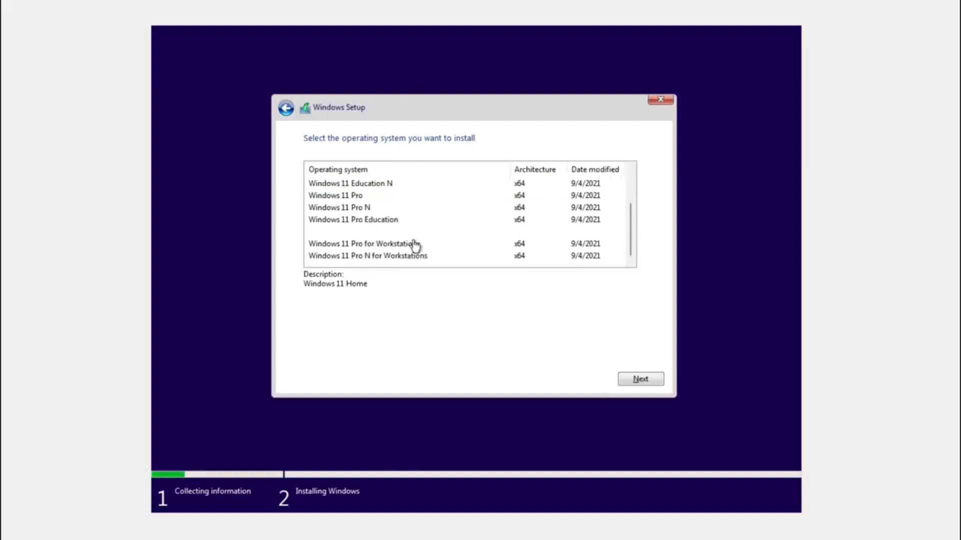
scroll(419, 255, "up", 2)
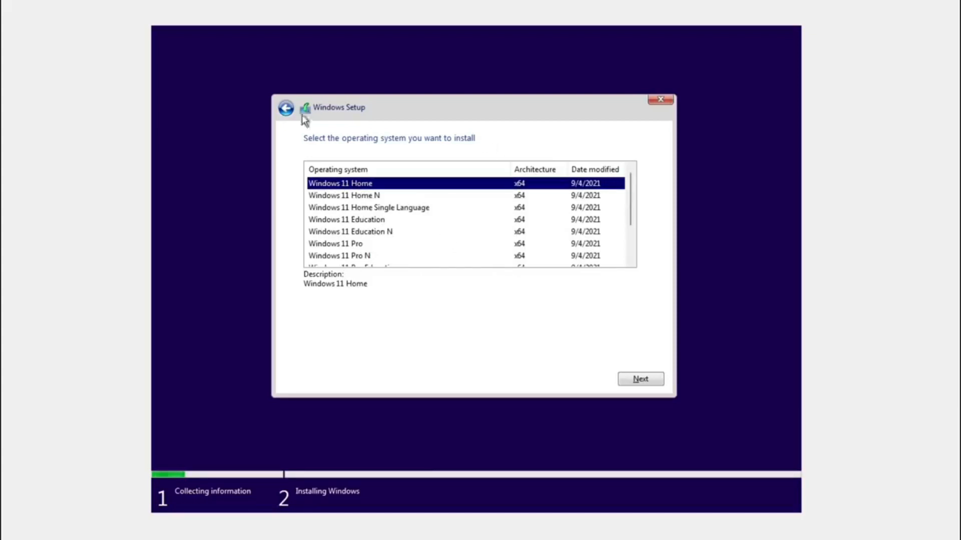
left_click(355, 255)
left_click(353, 244)
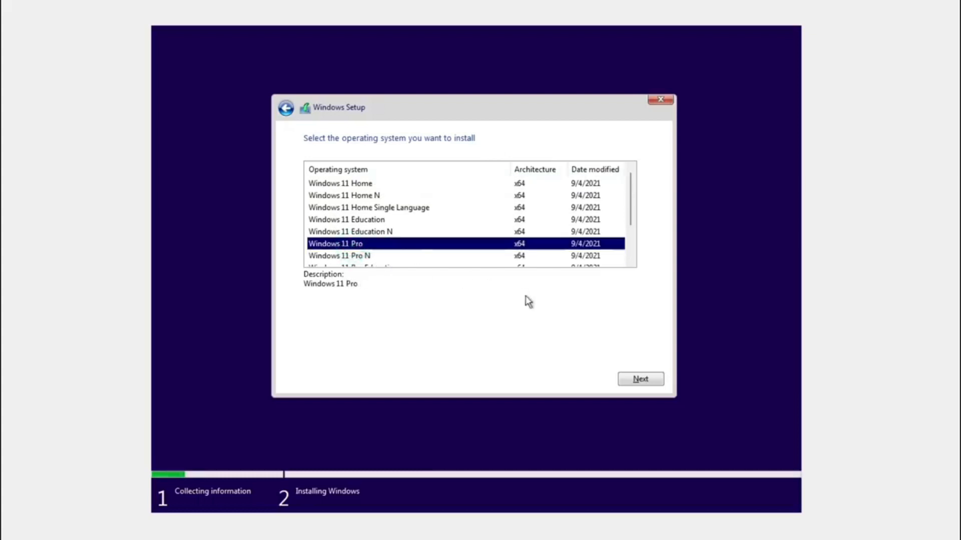
left_click(653, 379)
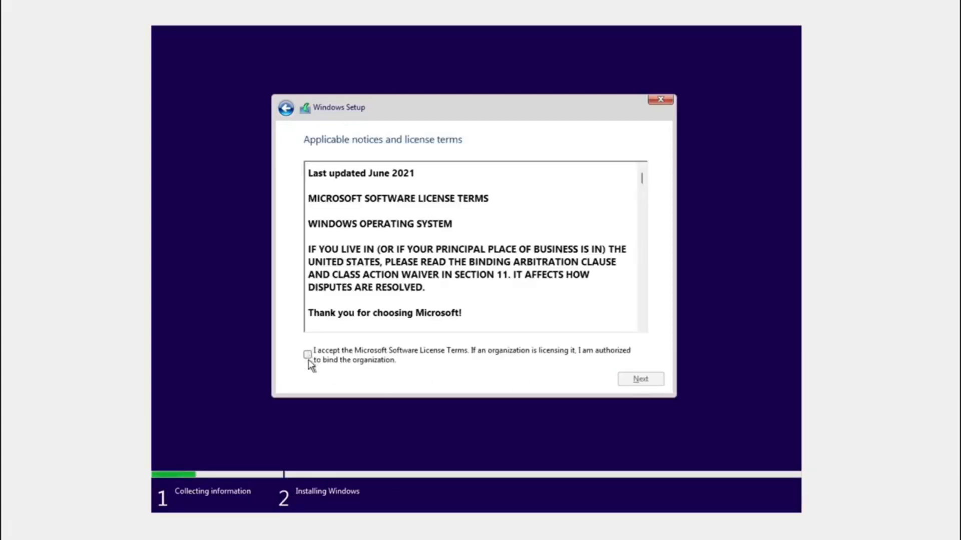
Accept the Microsoft license terms and begin a custom installation on Drive 0 Unallocated Space
left_click(308, 355)
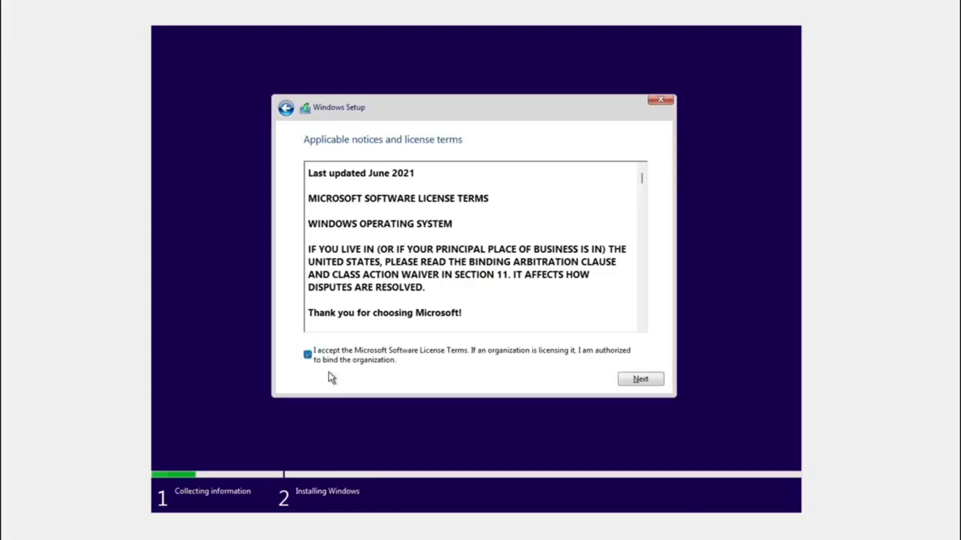
left_click(632, 383)
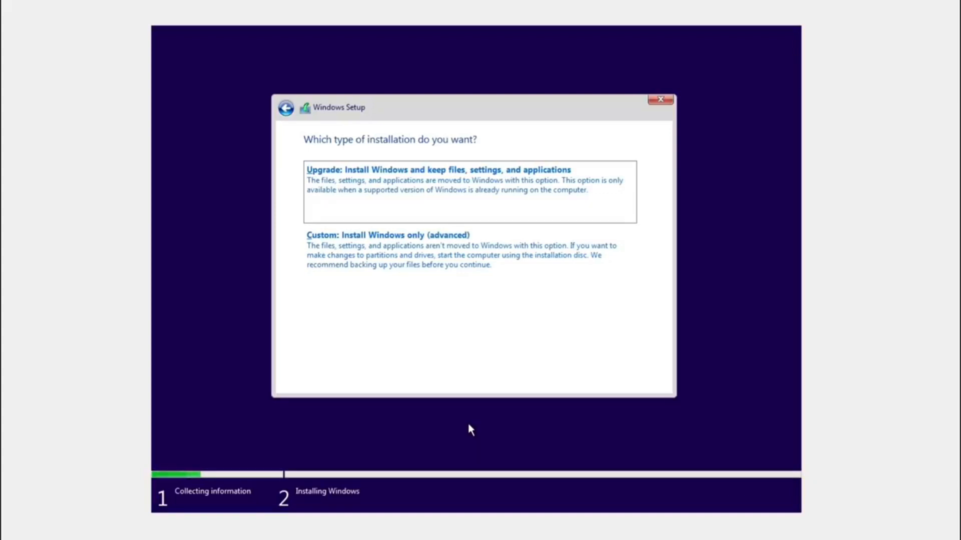
left_click(392, 265)
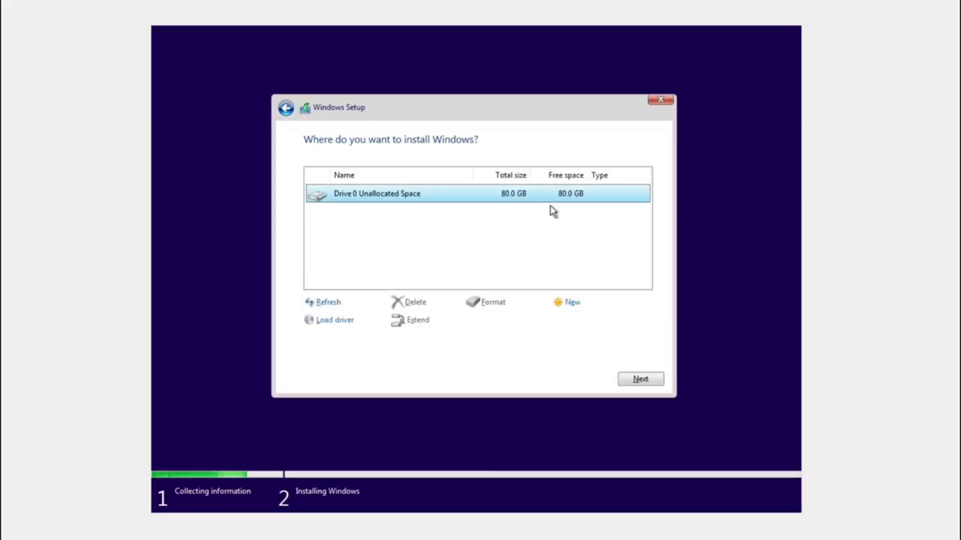
left_click(642, 380)
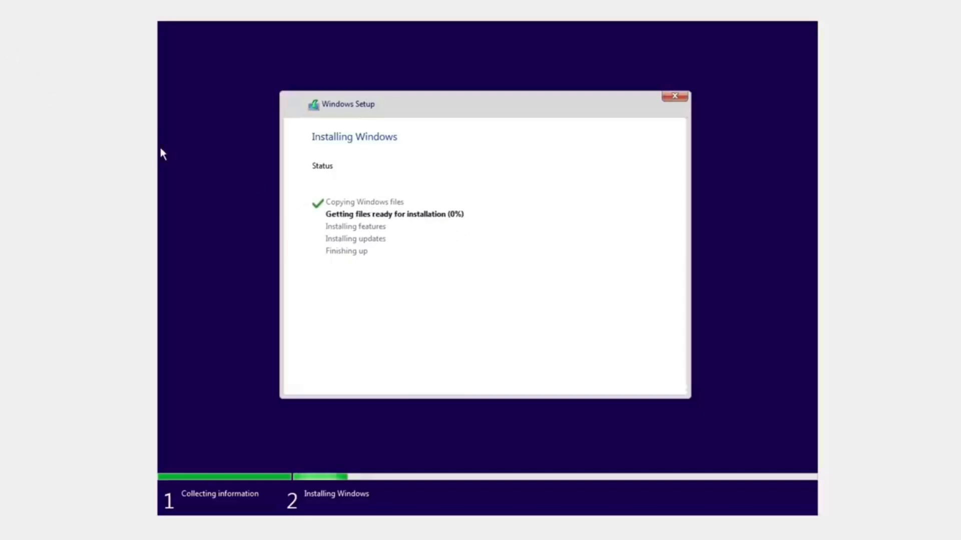
Try full-screen mode for the virtual machine and return to the windowed view
left_click(72, 25)
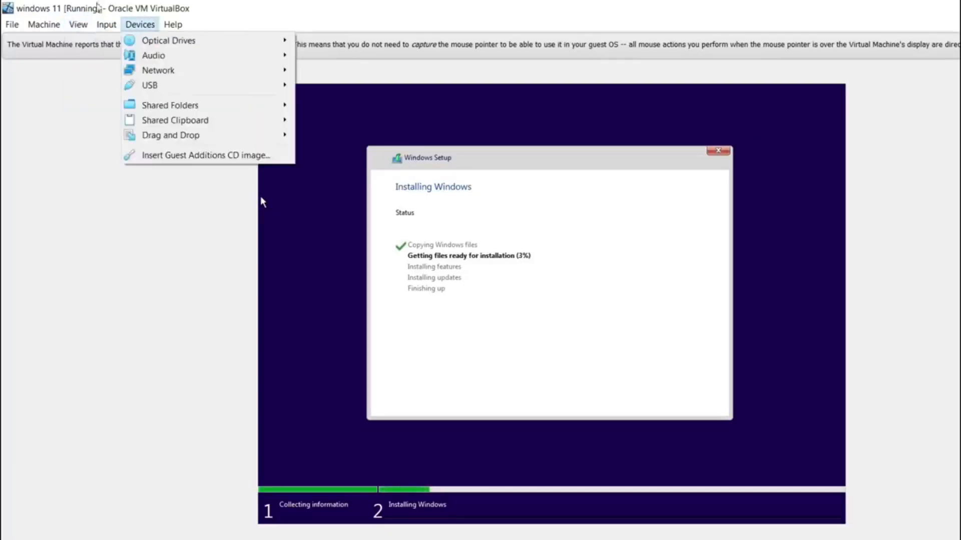
left_click(98, 43)
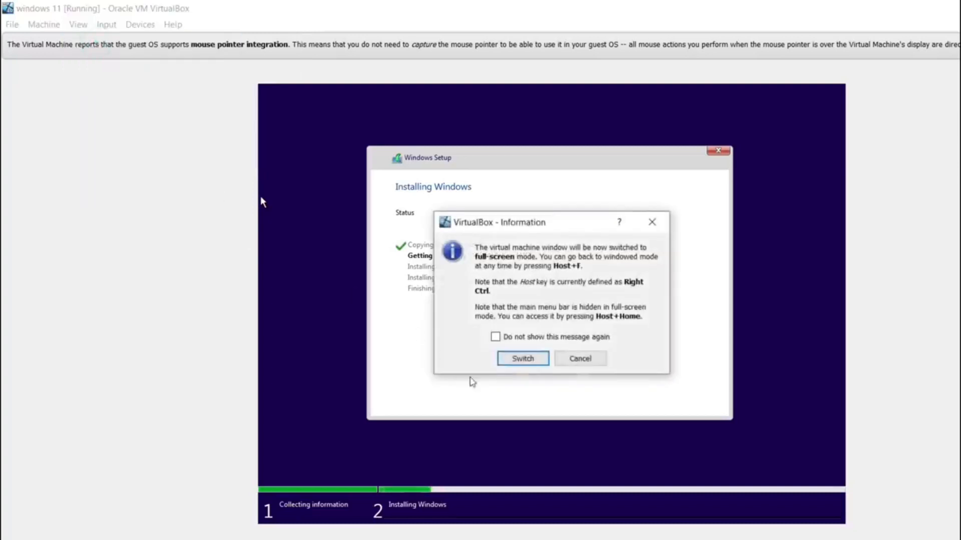
left_click(519, 359)
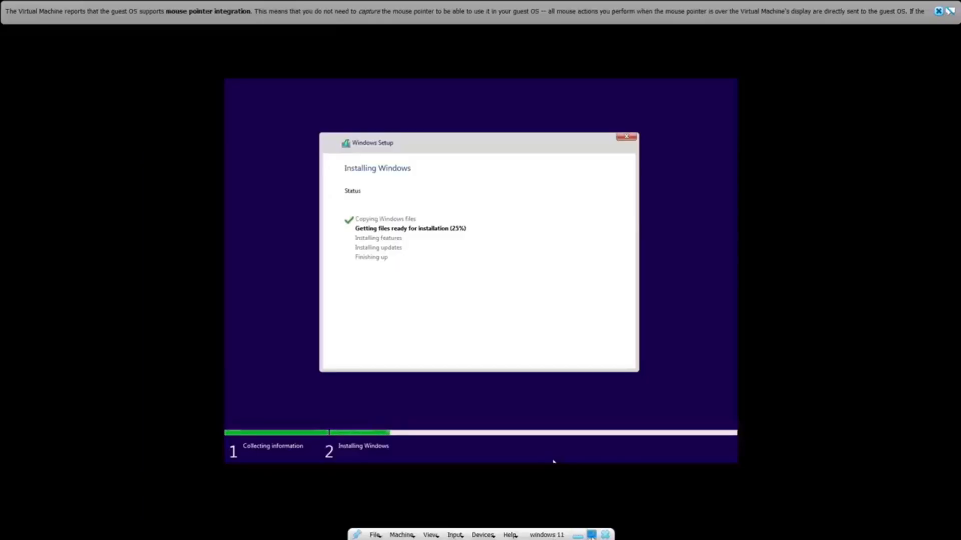
left_click(592, 536)
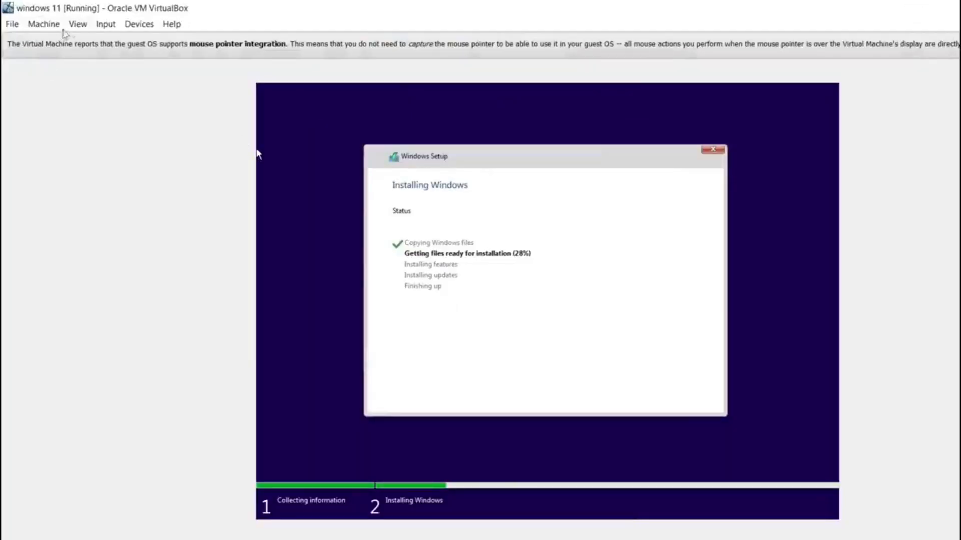
Adjust the virtual machine window size to the guest display and try a larger window by maximizing and resizing it
left_click(78, 25)
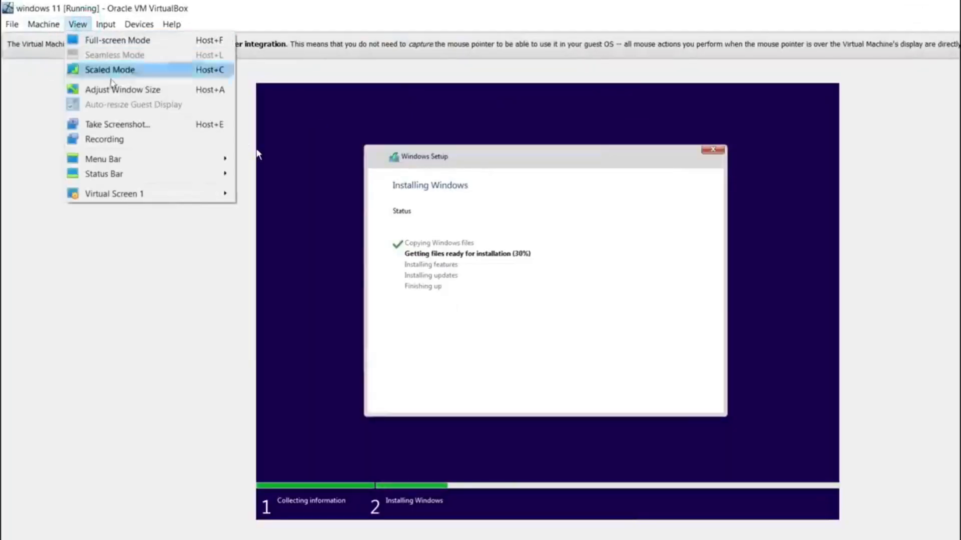
left_click(140, 99)
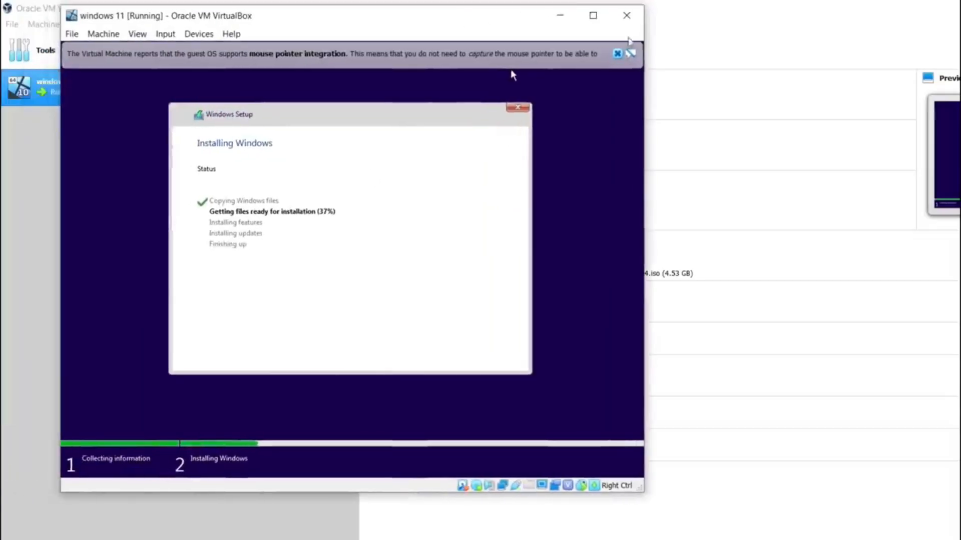
left_click(594, 17)
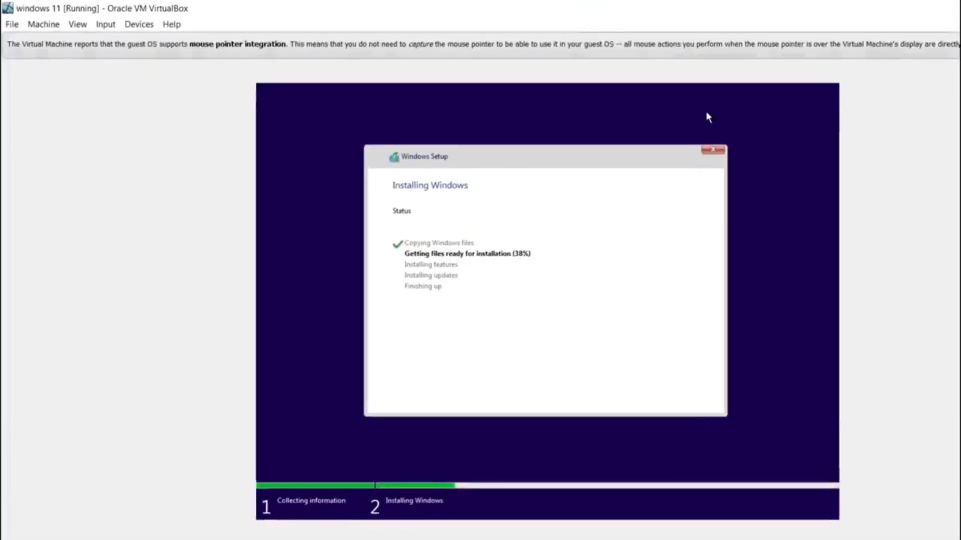
left_click(959, 6)
left_click_drag(654, 497, 869, 527)
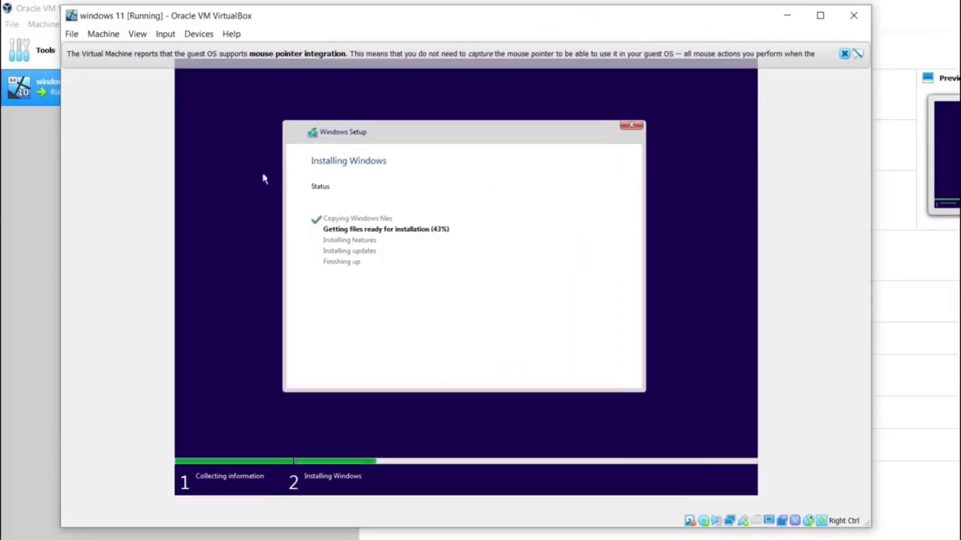
Switch the virtual machine window to Scaled Mode and confirm the change
left_click(137, 34)
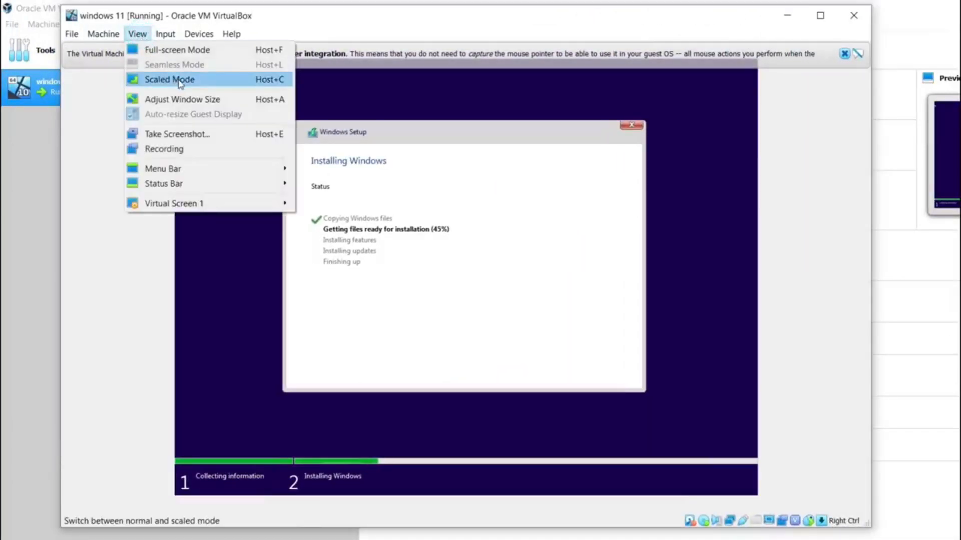
left_click(191, 82)
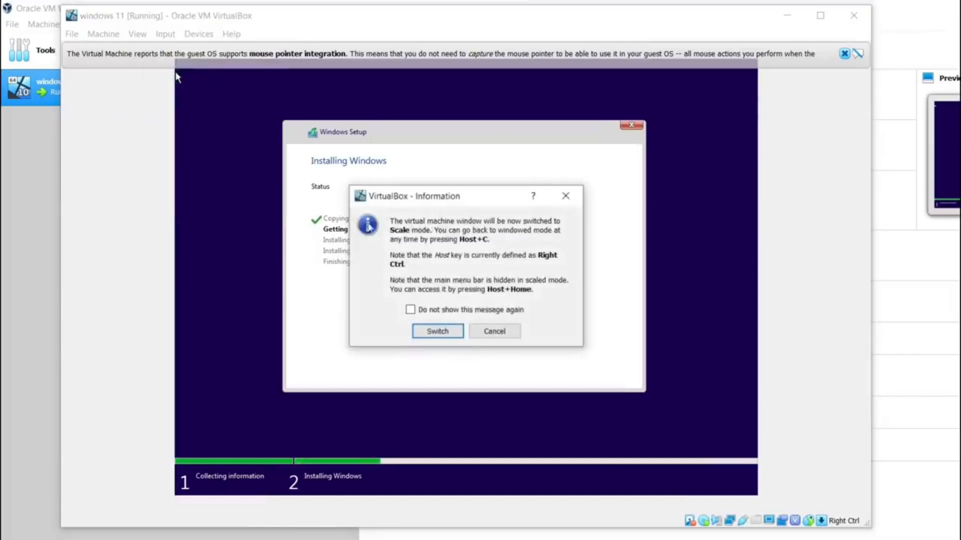
left_click(437, 331)
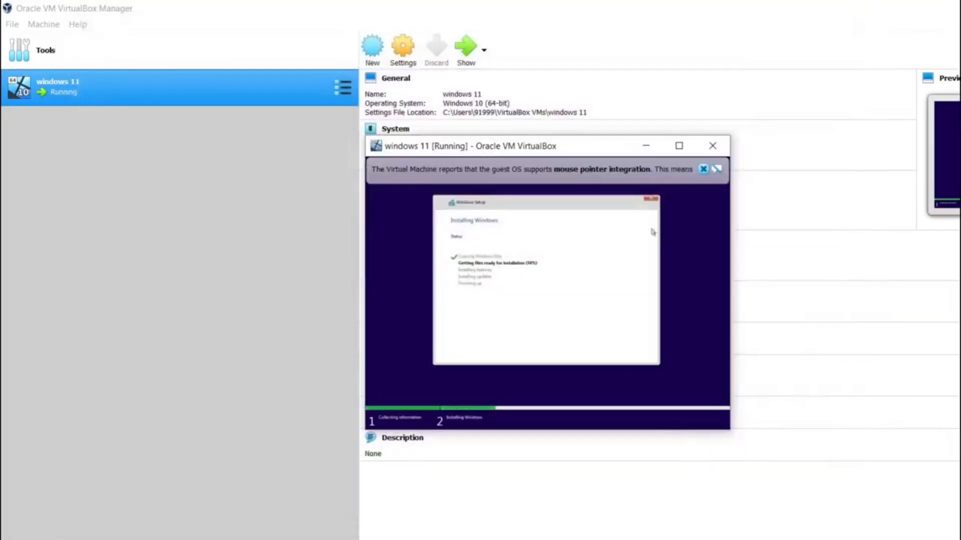
Maximize the virtual machine window, choose the country or region for Windows setup and confirm it
left_click(687, 148)
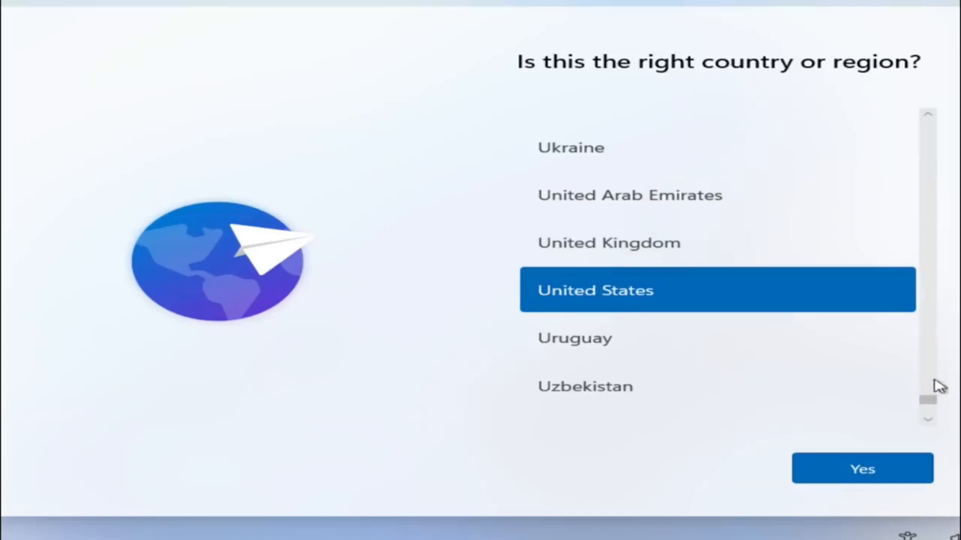
left_click_drag(930, 404, 932, 236)
left_click(847, 476)
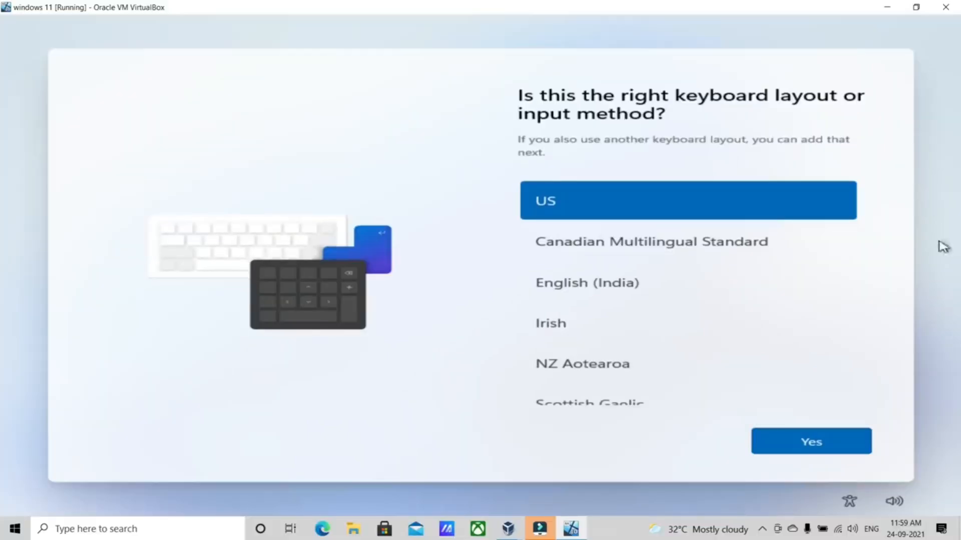
Set the keyboard layout to English (India) and skip adding a second layout
left_click(612, 286)
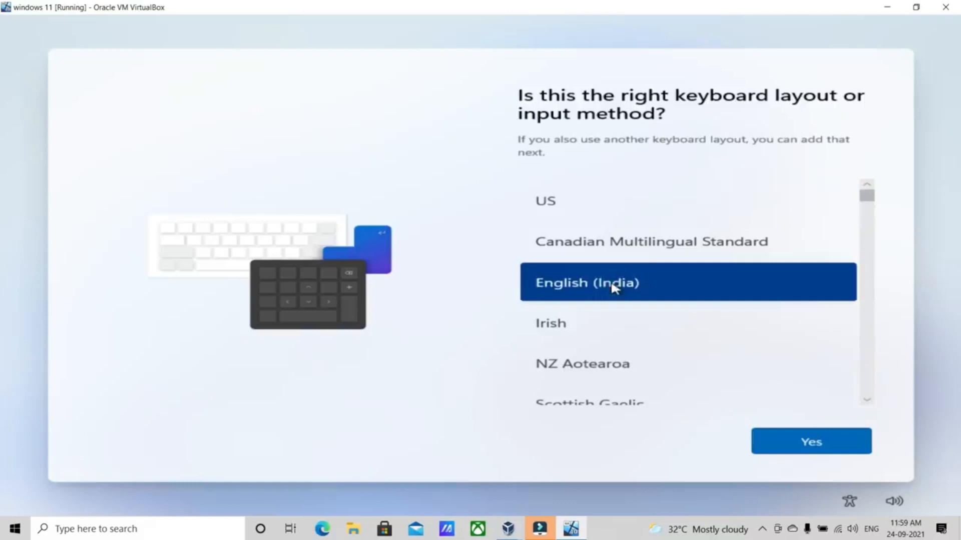
left_click(811, 442)
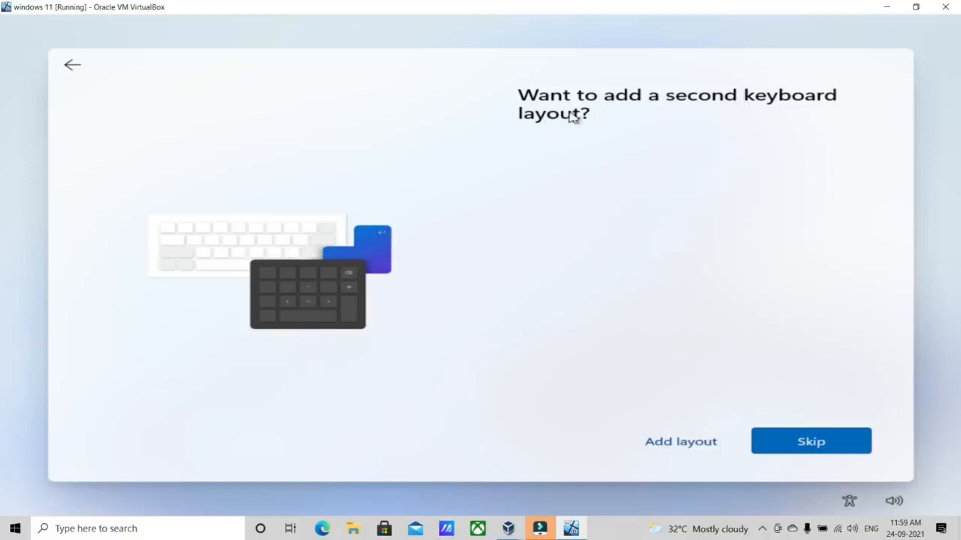
left_click(803, 441)
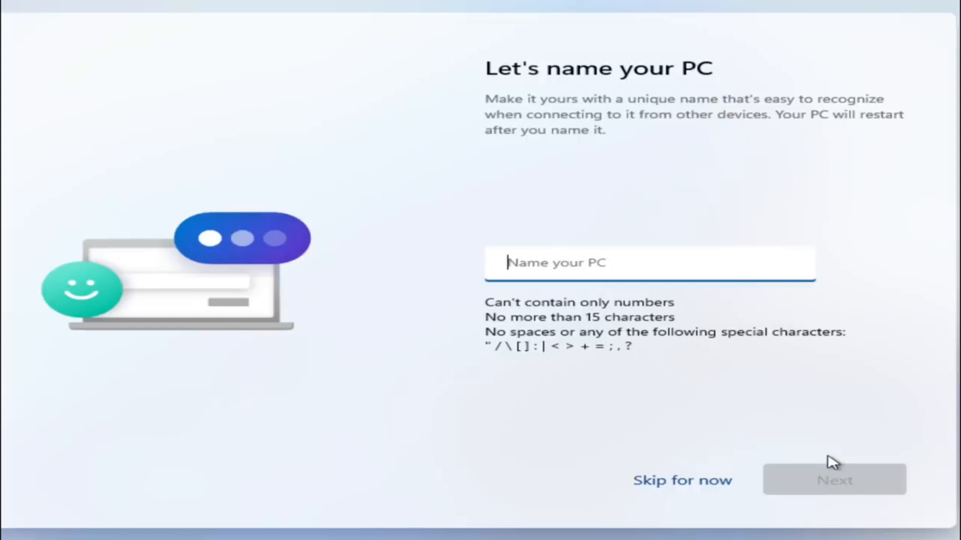
Name the PC Pcskill and set up the device for personal use
type("Pcskill")
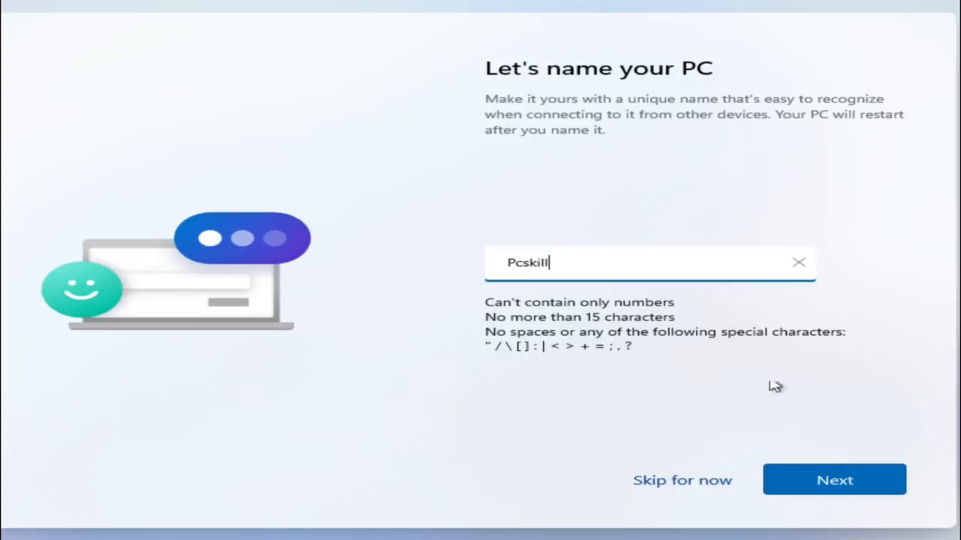
left_click(805, 473)
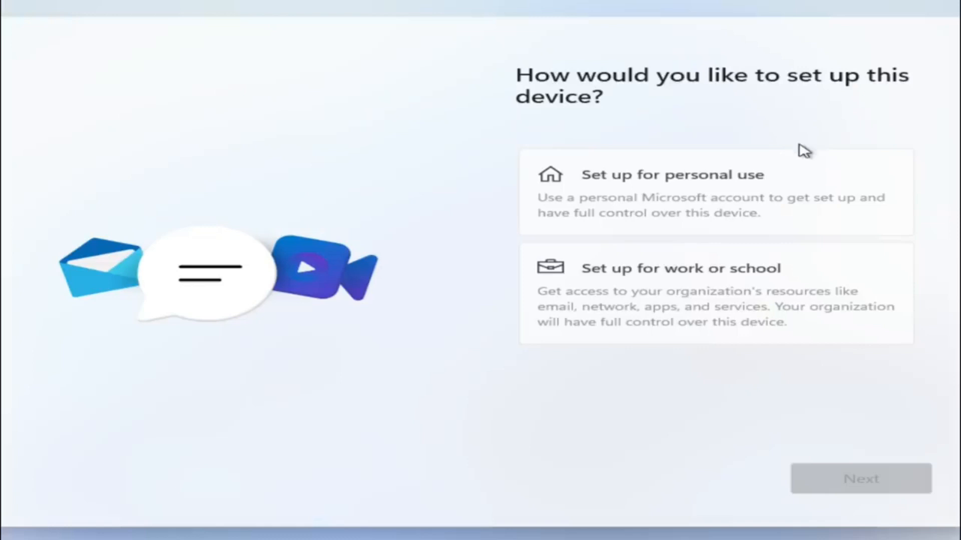
left_click(665, 194)
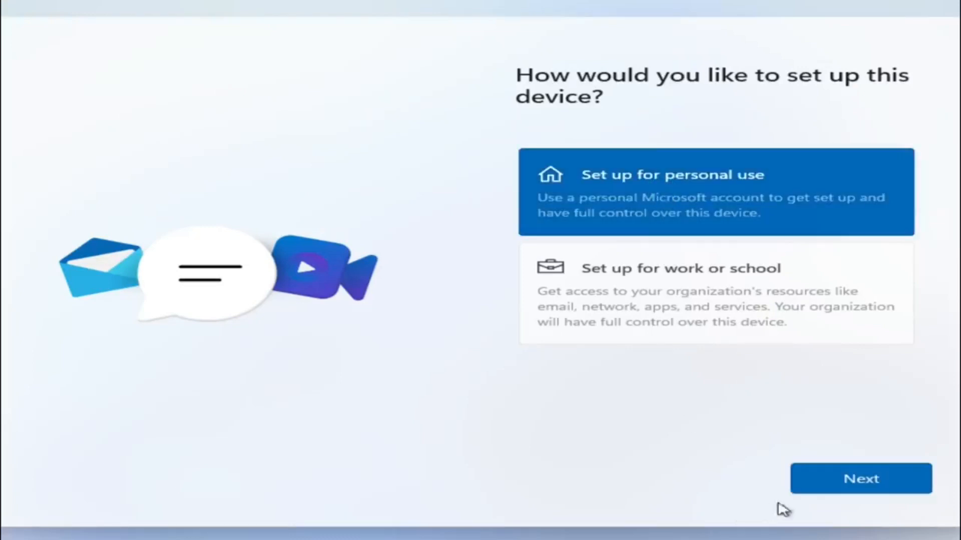
left_click(838, 493)
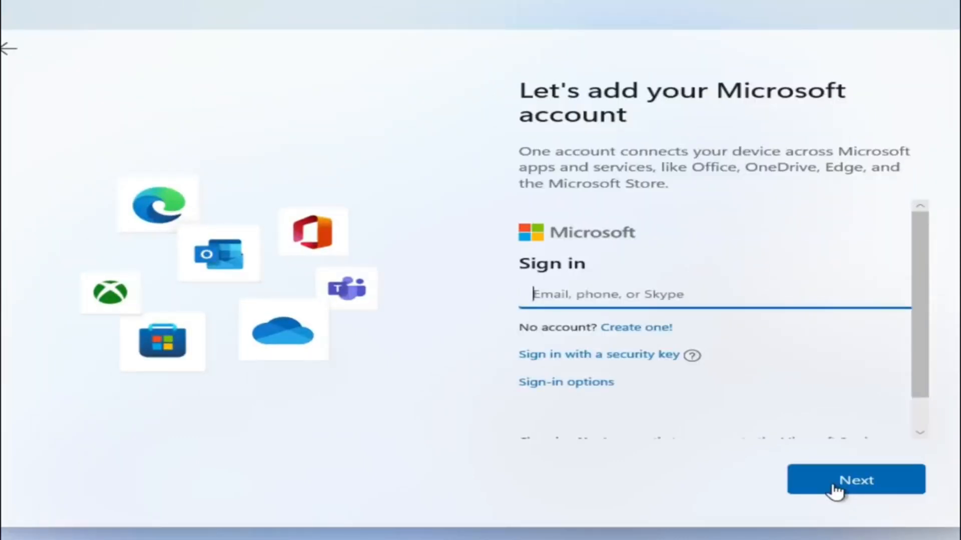
Choose an offline account from the sign-in options and skip adding a Microsoft account for now
scroll(858, 300, "down", 1)
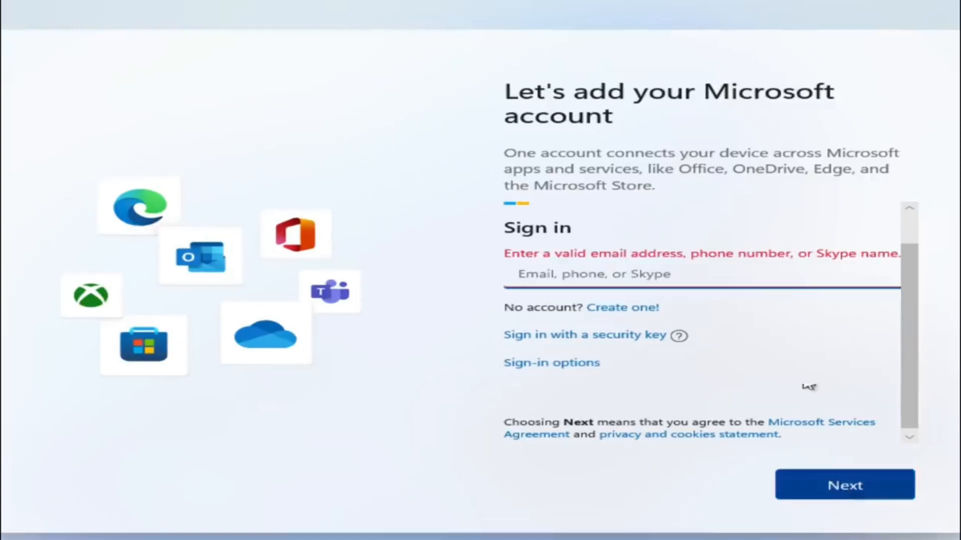
left_click(846, 485)
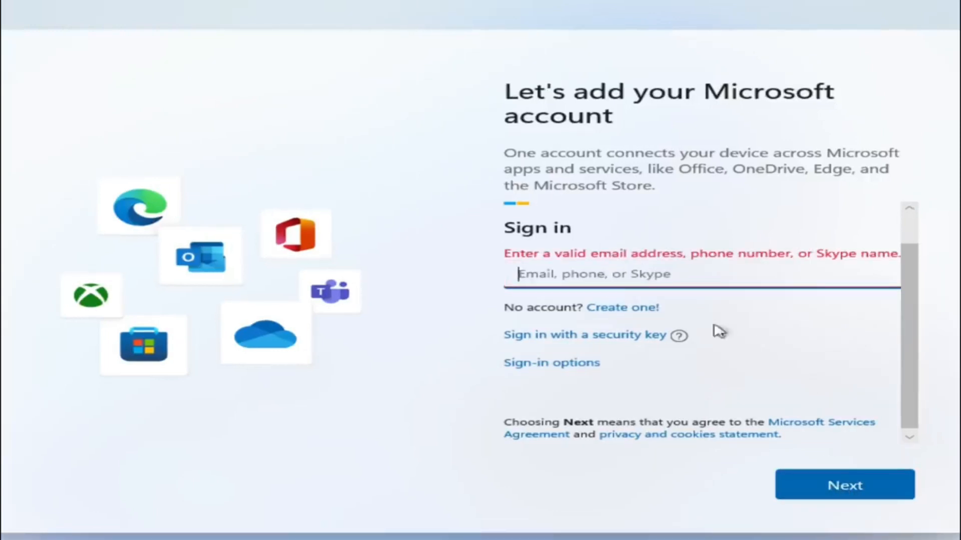
left_click(539, 364)
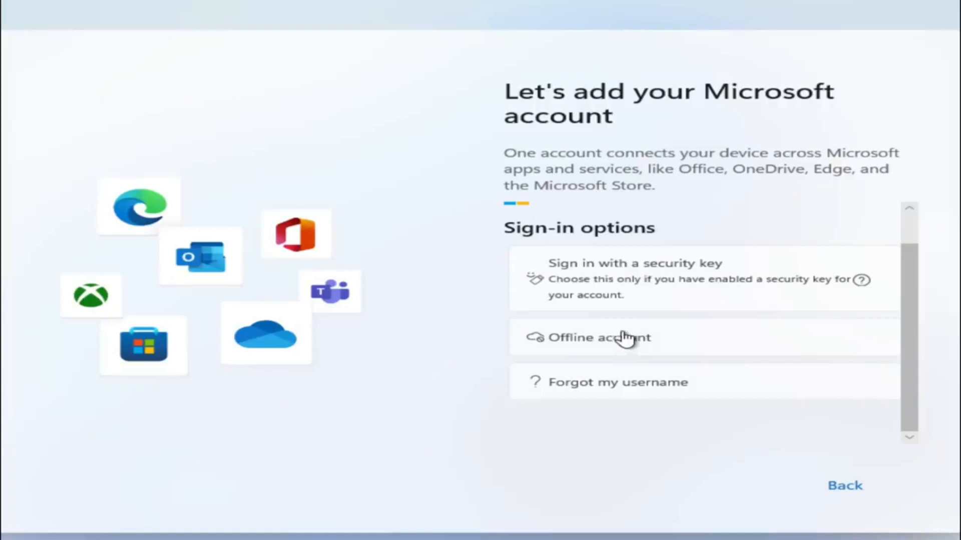
left_click(556, 346)
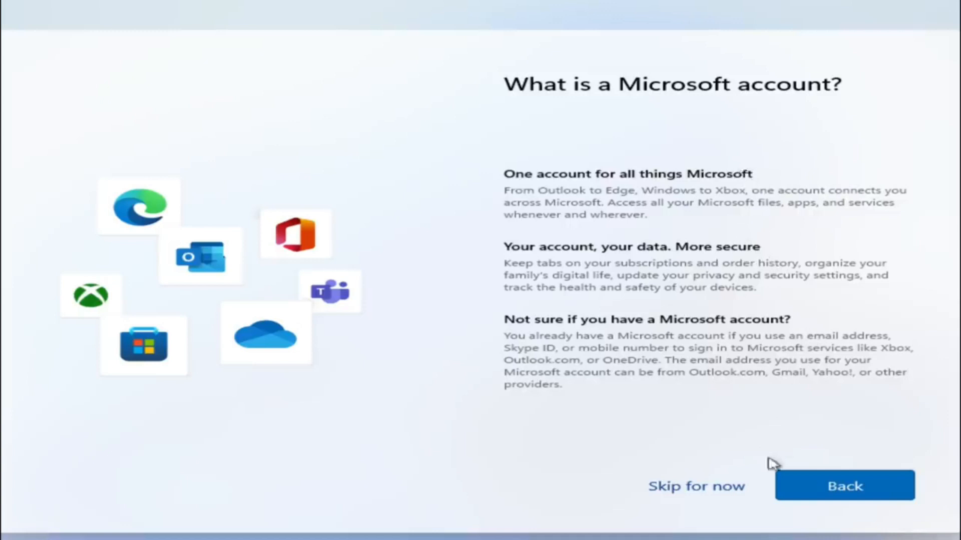
left_click(712, 497)
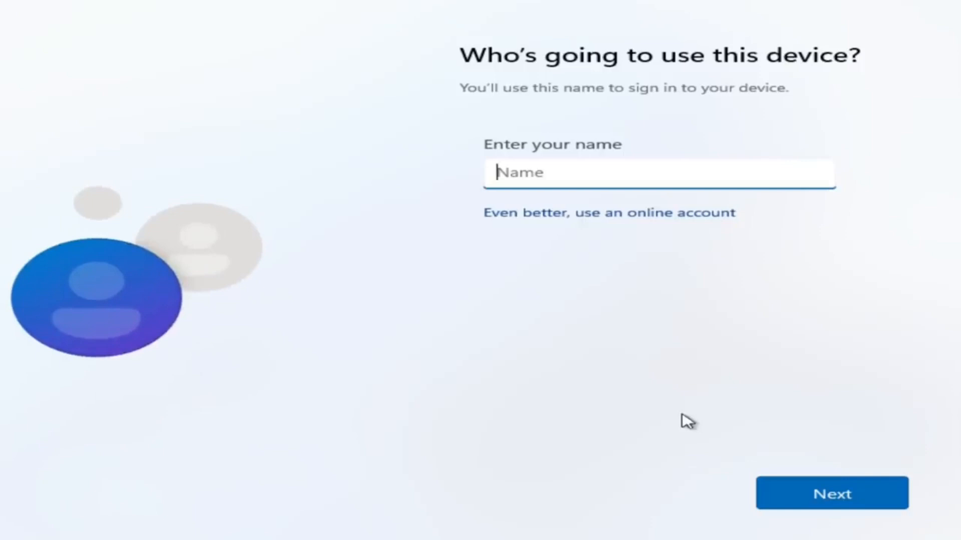
Create the local user PC Skill, then enter and confirm the account password
type("PC Skill")
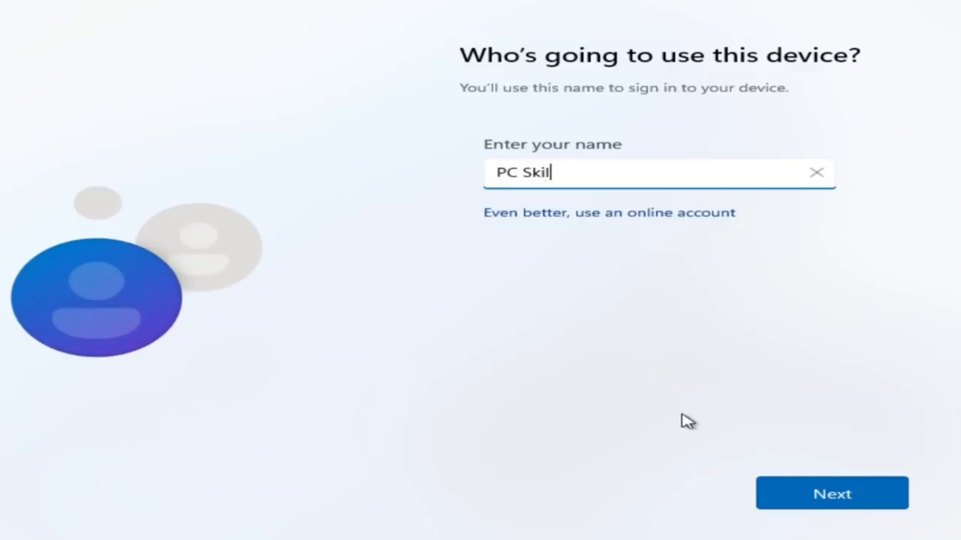
left_click(821, 495)
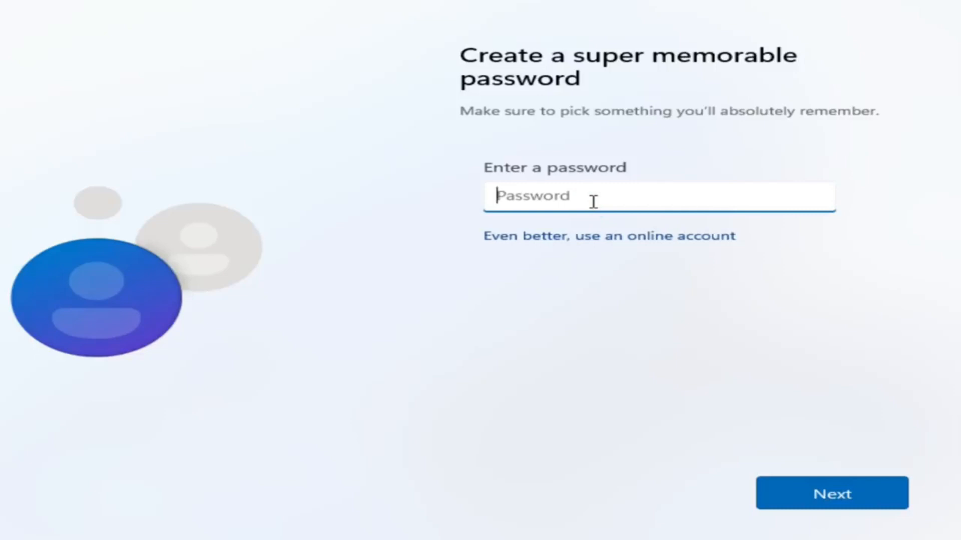
type("*********")
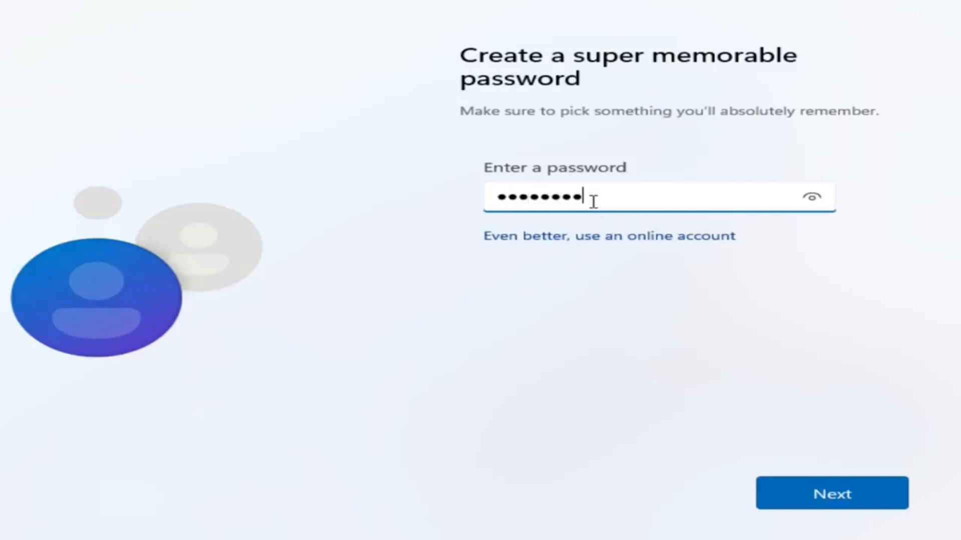
left_click(843, 494)
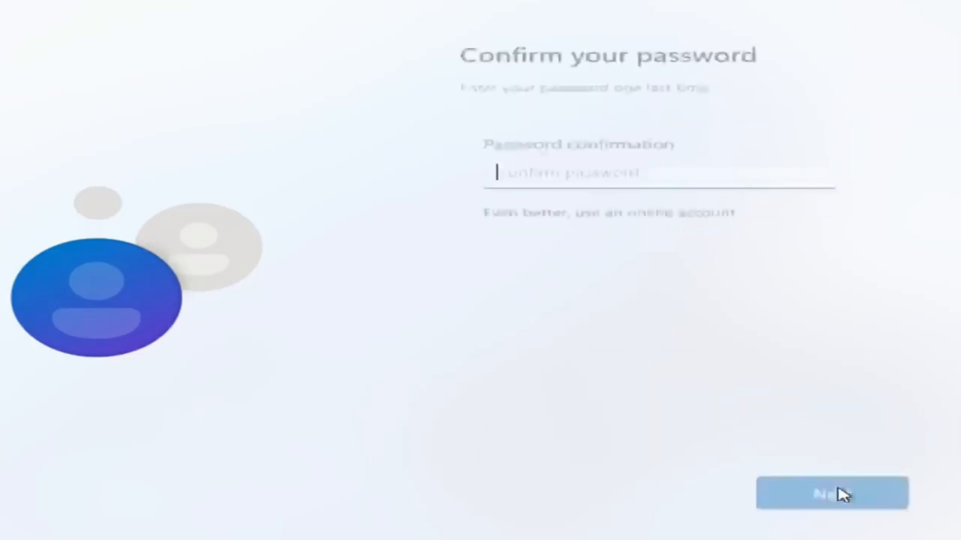
type("****")
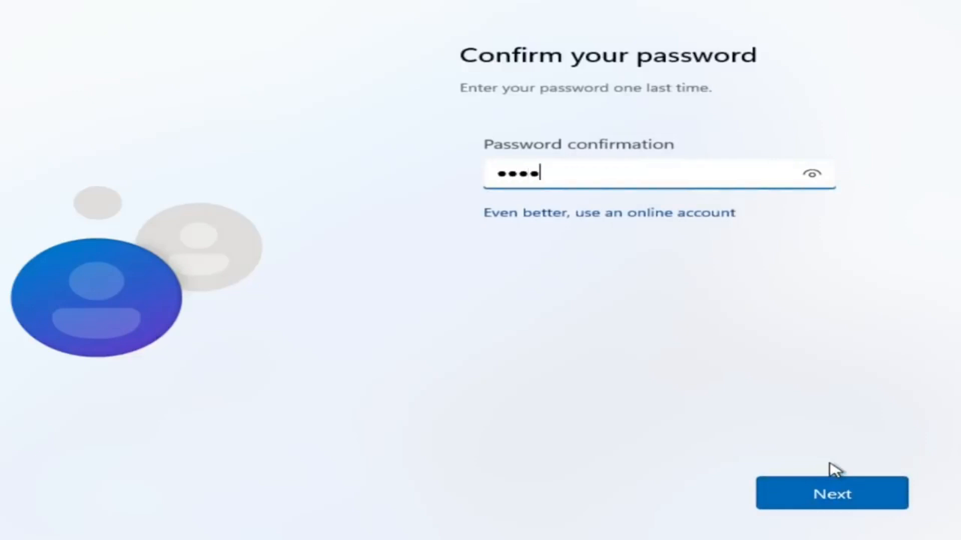
type("*****")
left_click(844, 508)
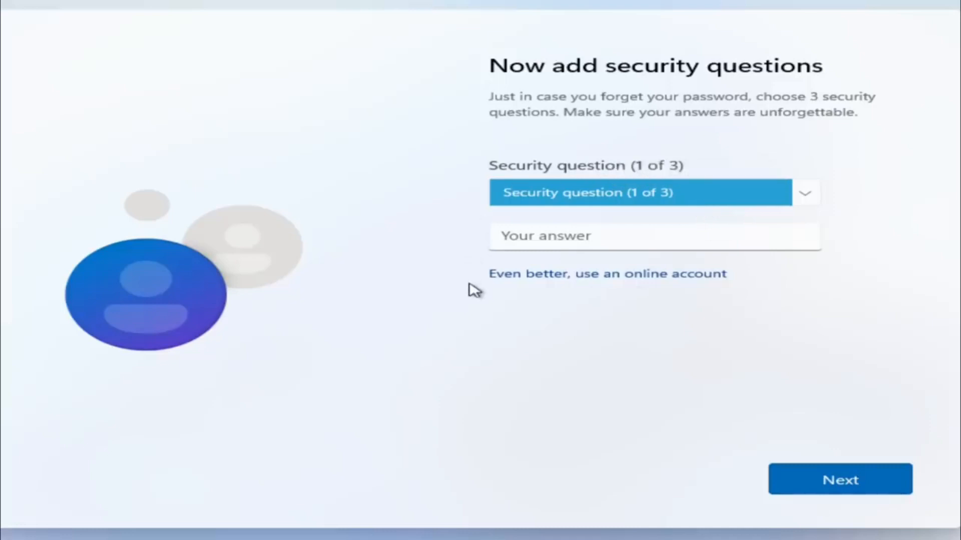
Choose "What was your first pet's name?" as the first security question and go to its answer
left_click(557, 193)
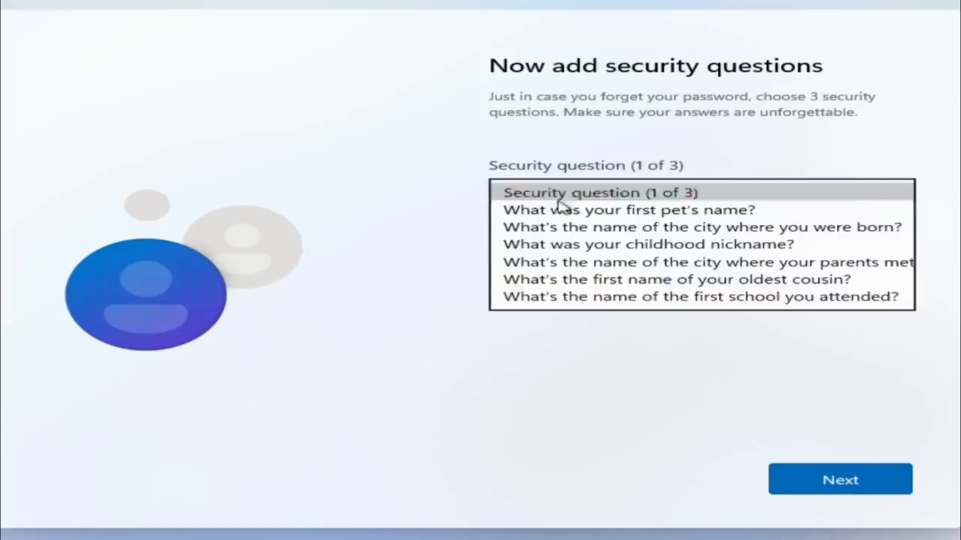
left_click(569, 212)
left_click(568, 235)
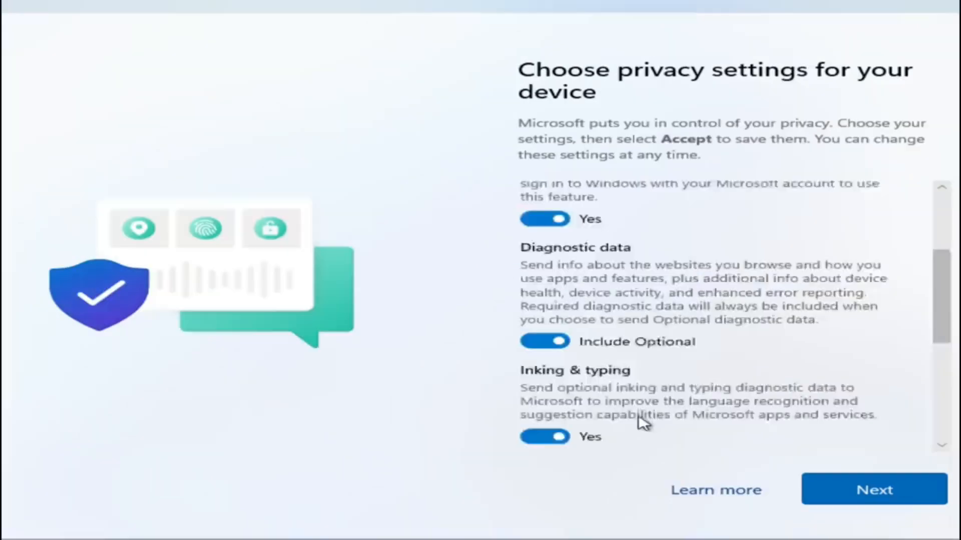
Review the device privacy settings from Location through Advertising ID and accept them with every option on
scroll(641, 422, "up", 3)
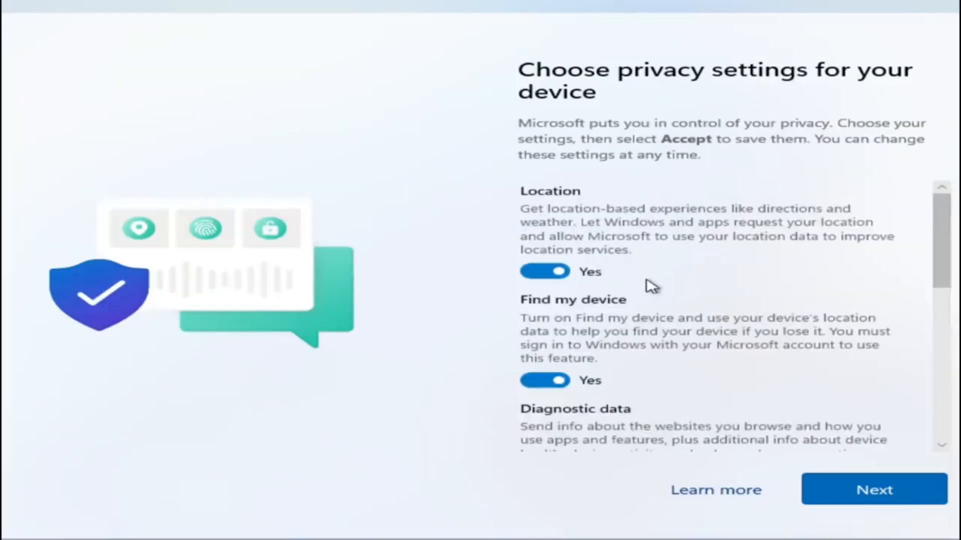
scroll(663, 359, "down", 2)
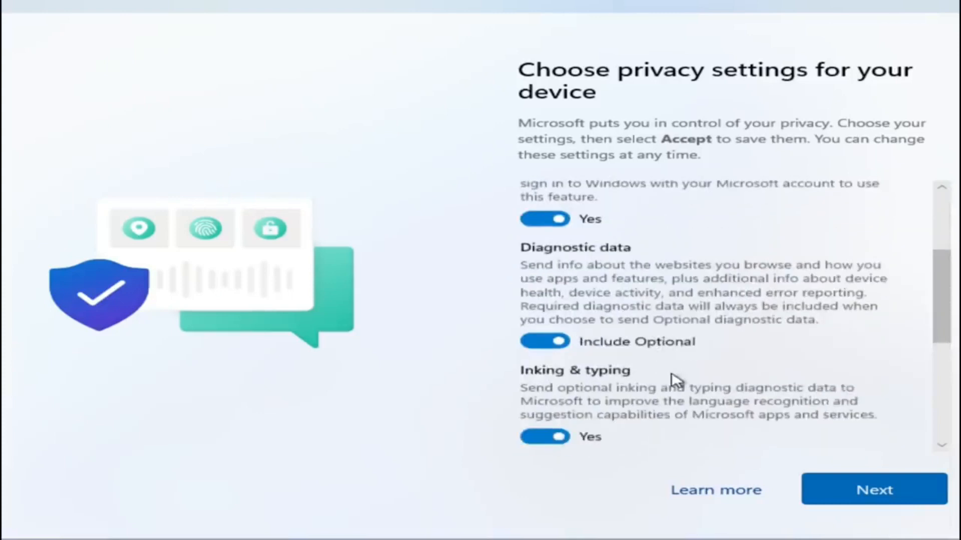
scroll(673, 381, "down", 2)
scroll(674, 381, "down", 2)
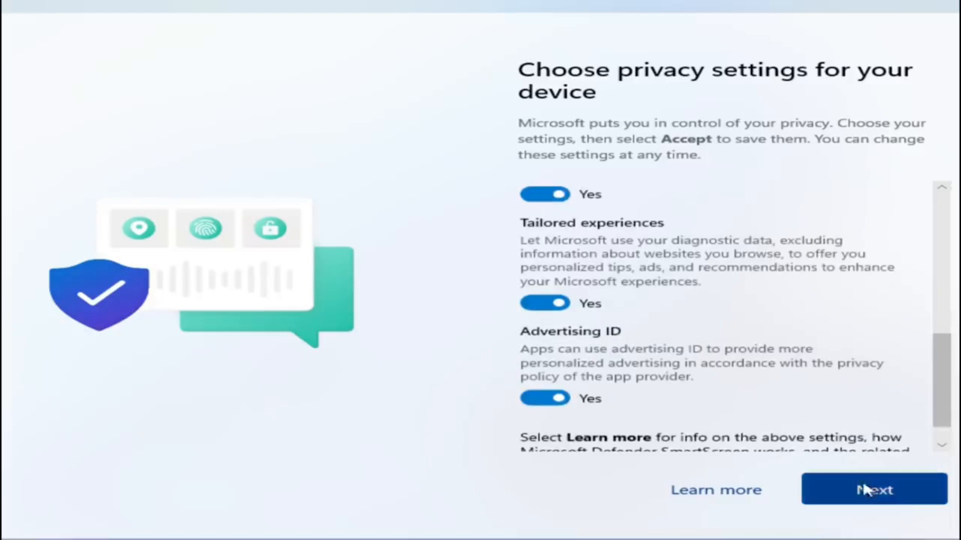
left_click(874, 492)
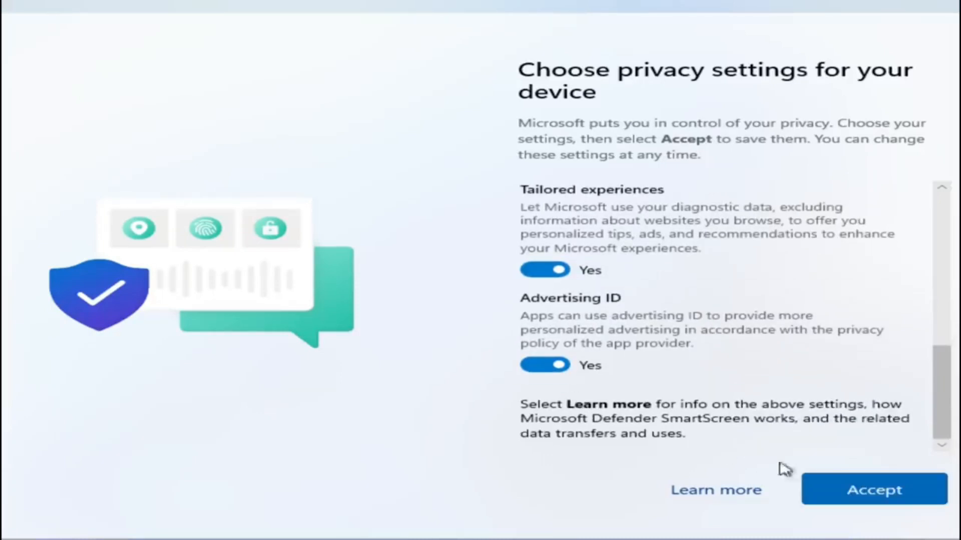
left_click(871, 502)
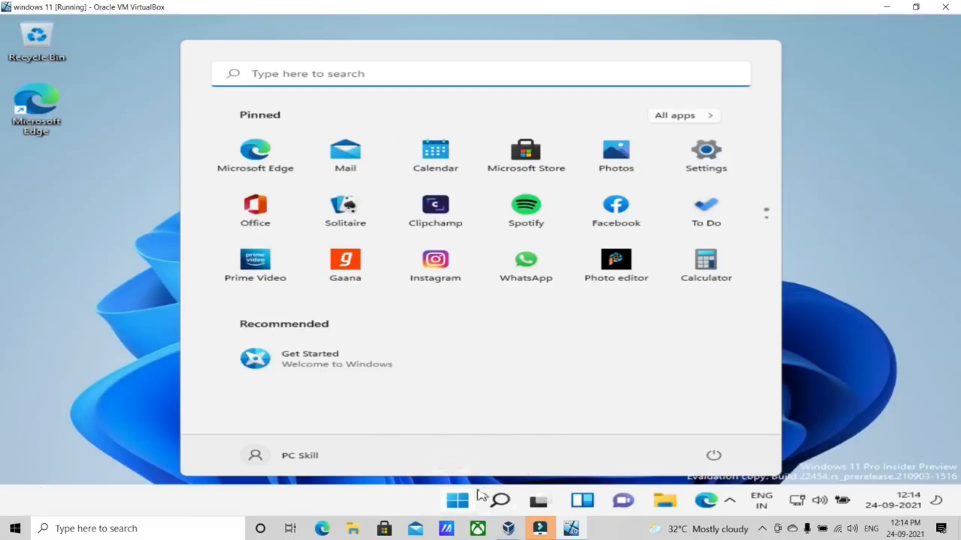
Examine the Start menu on the new Windows 11 desktop and close it
left_click(468, 506)
left_click(468, 507)
left_click(467, 505)
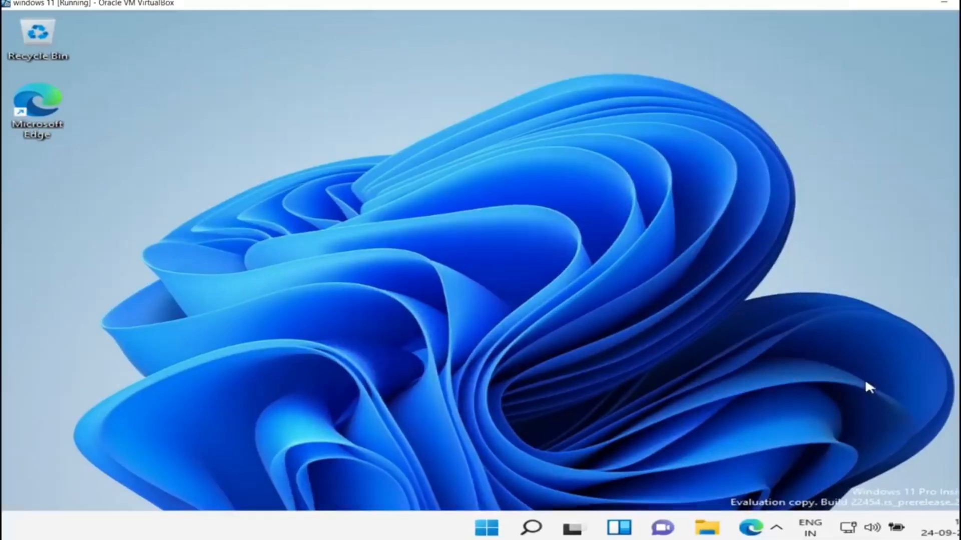
Shut down Windows 11 in the virtual machine
left_click(487, 527)
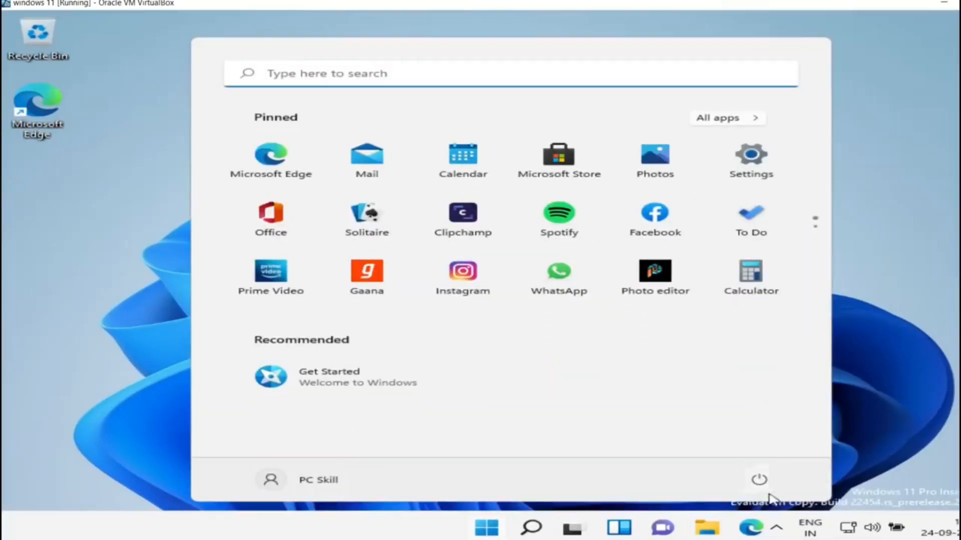
left_click(761, 481)
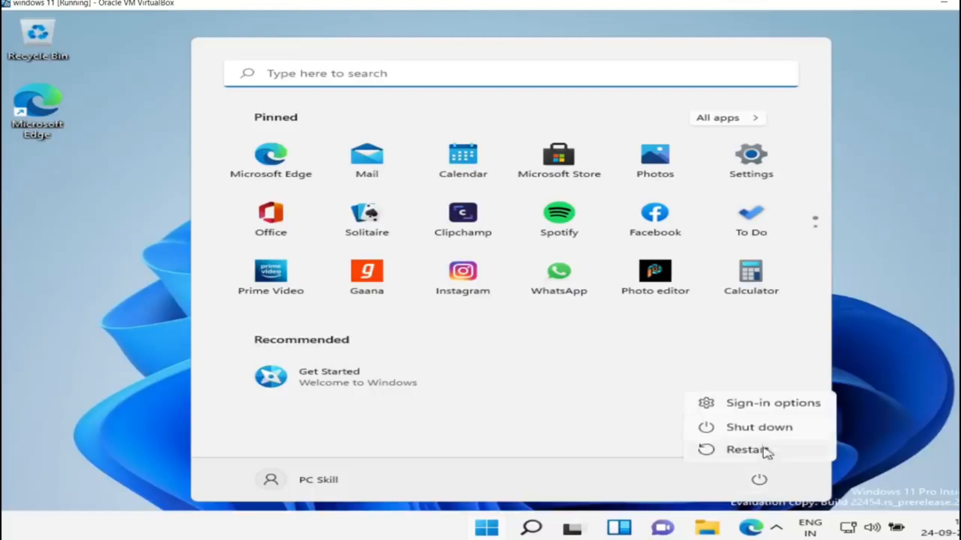
left_click(764, 429)
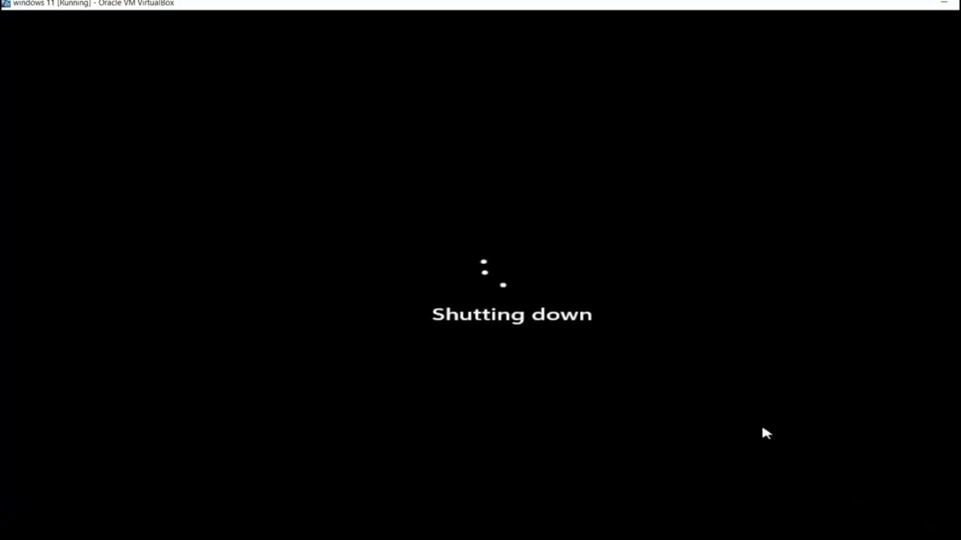